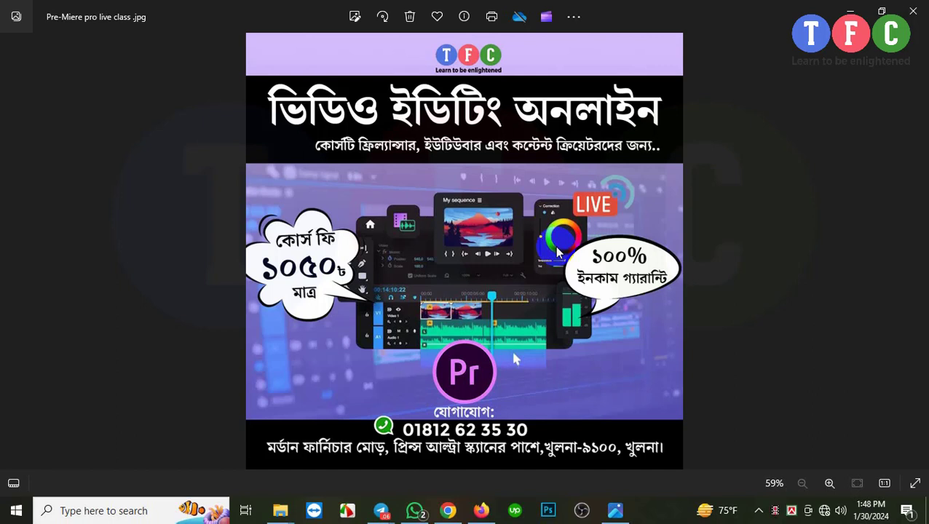
Close the banner image, switch to Facebook in Firefox and examine the TFC page's introduction and its latest video editing course post
click(913, 10)
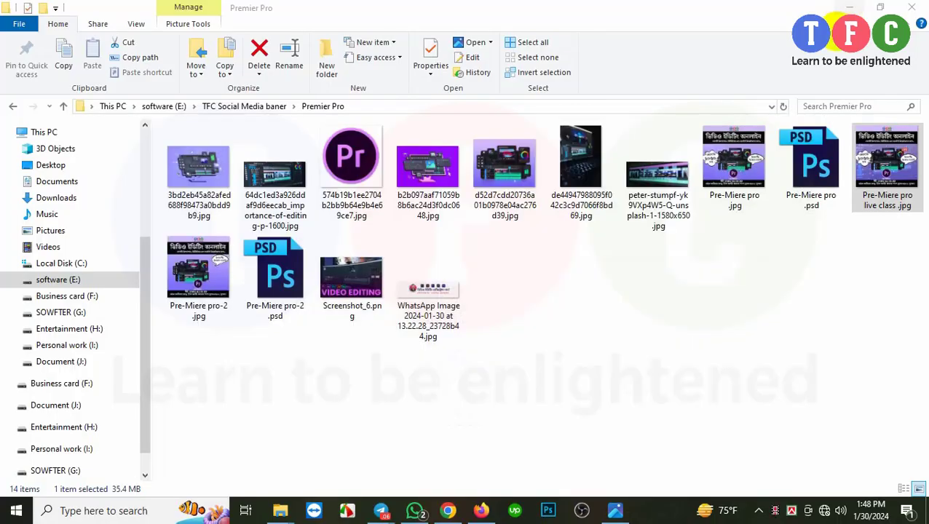
mouse_move(475, 513)
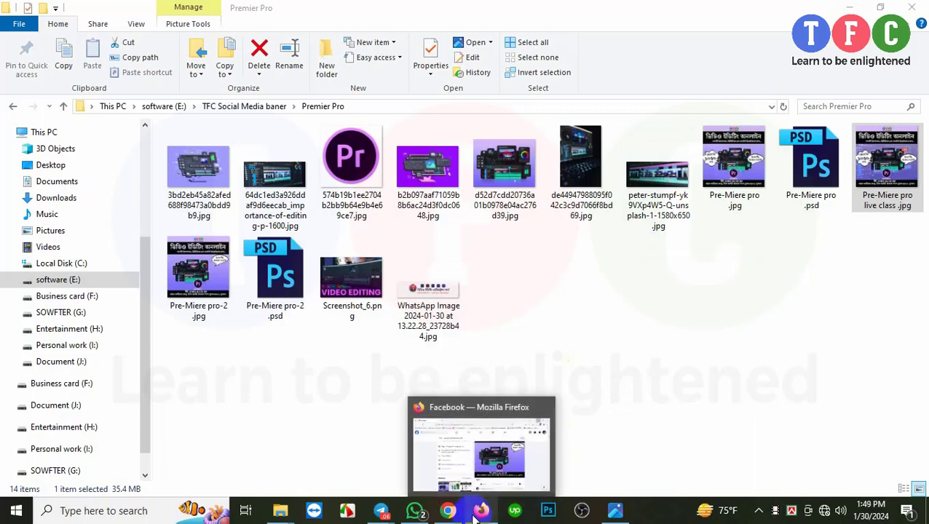
click(475, 512)
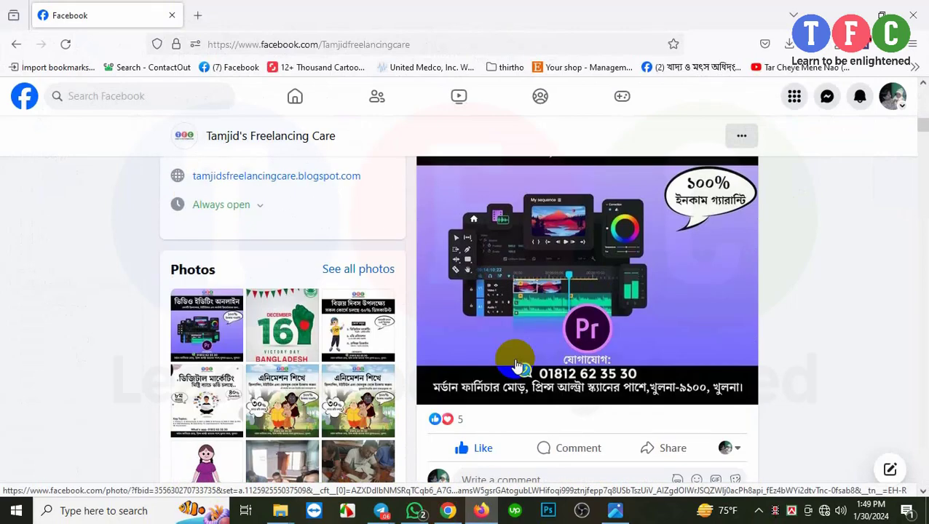
scroll(516, 364, up, 3)
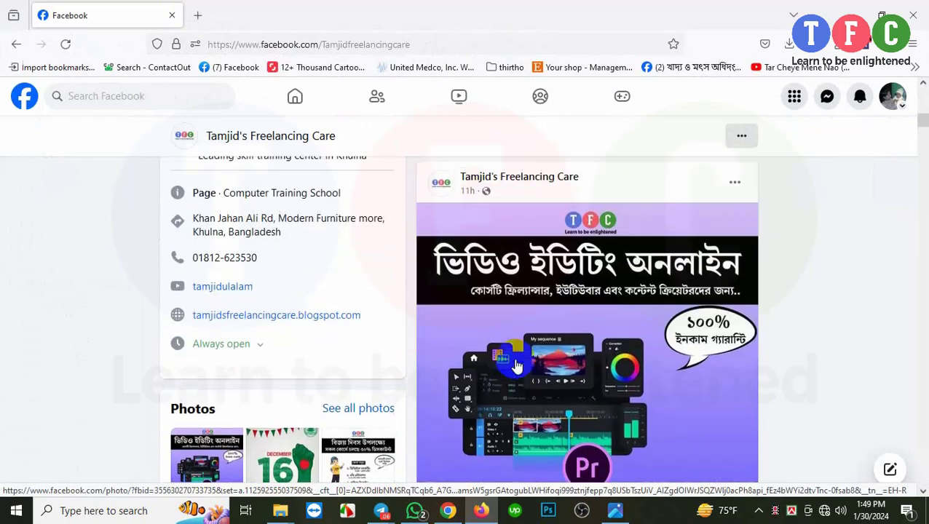
scroll(516, 365, up, 3)
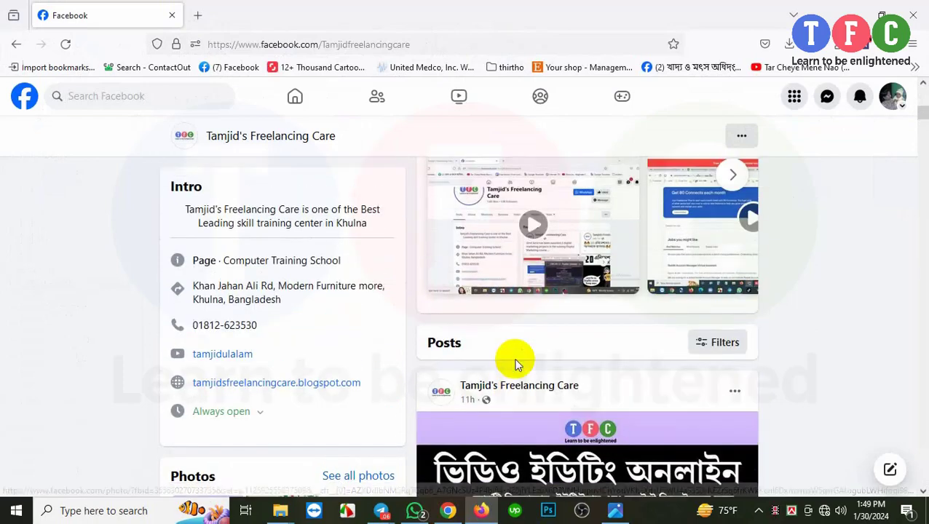
scroll(515, 365, up, 3)
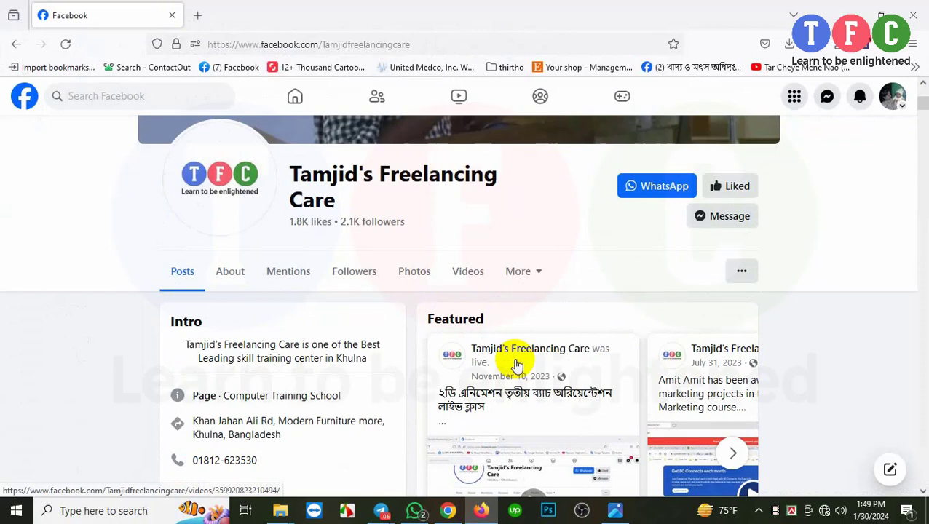
scroll(564, 328, down, 3)
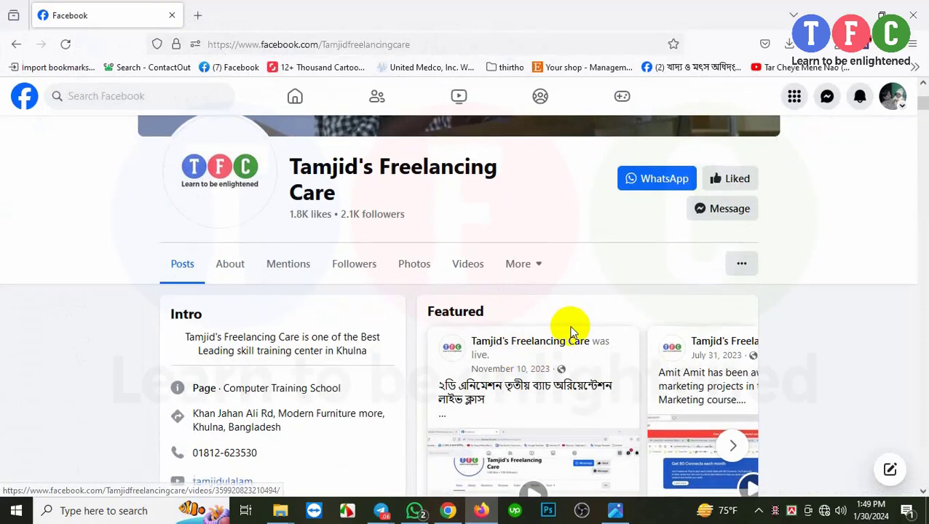
scroll(571, 331, down, 1)
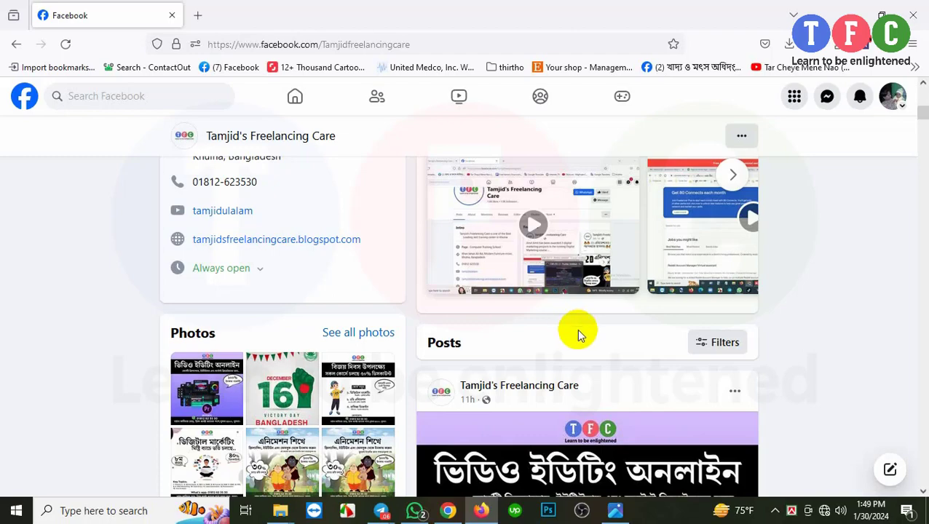
scroll(579, 335, down, 5)
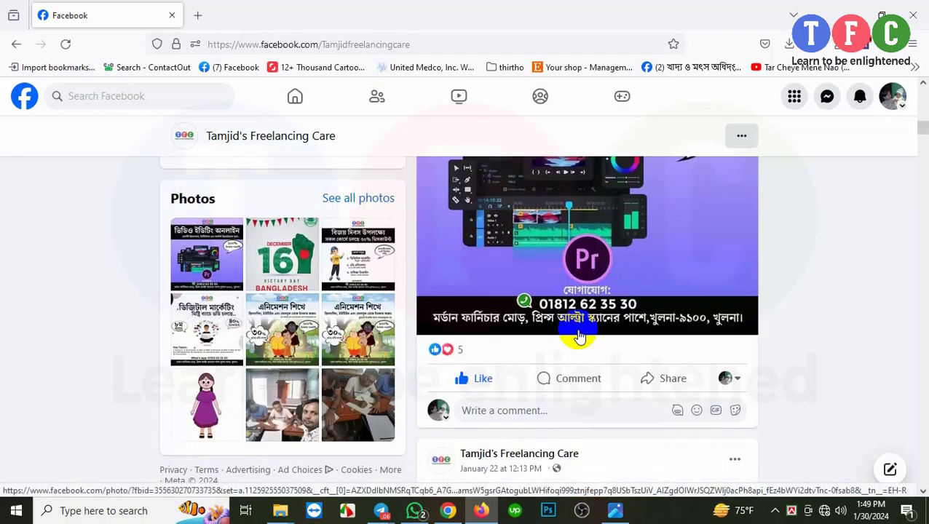
scroll(578, 334, up, 5)
scroll(579, 335, down, 3)
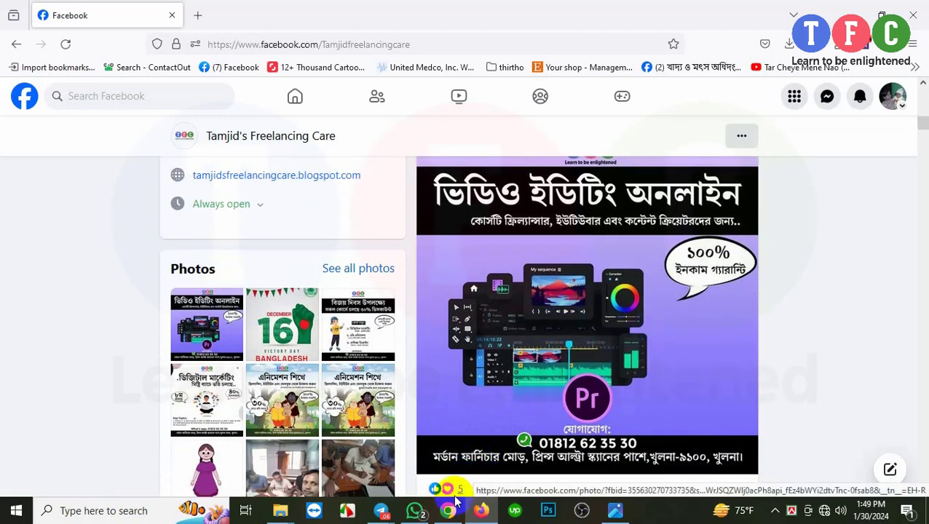
Switch to the premier pro practice folder, open Adobe Premiere CC -01 and its Adobe Premiere CS6 DVD-01 subfolder, and look through the files
mouse_move(388, 517)
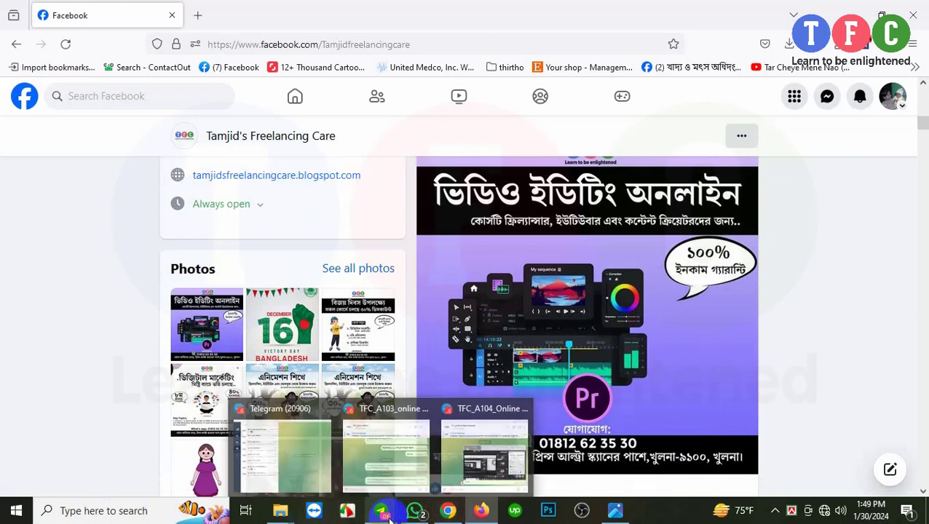
mouse_move(280, 510)
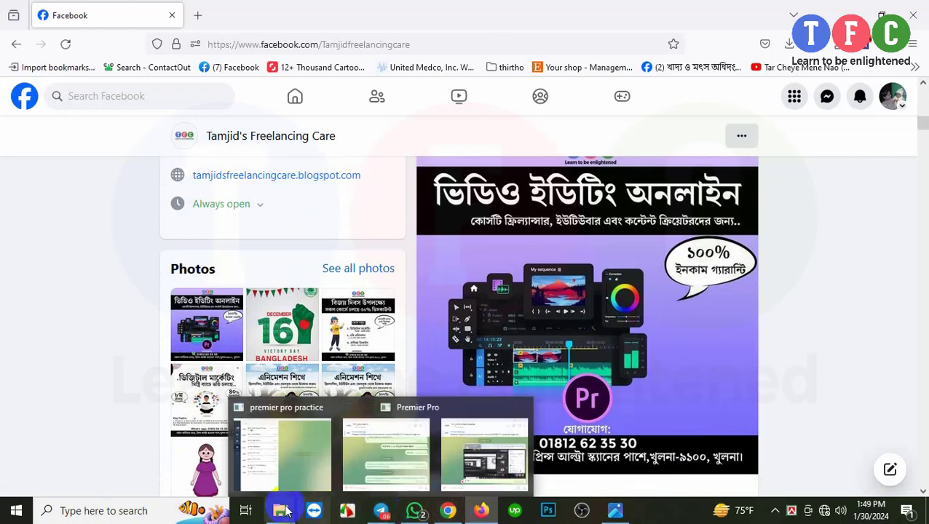
click(245, 460)
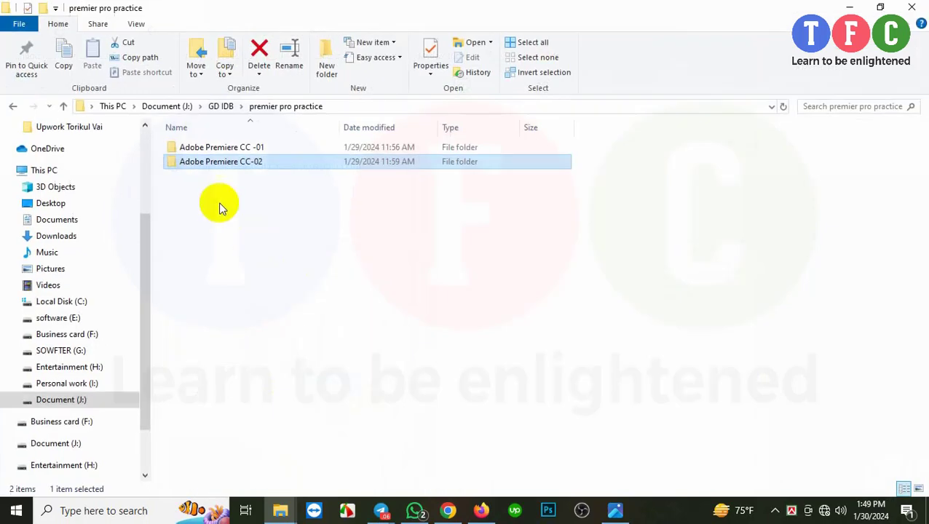
double_click(227, 157)
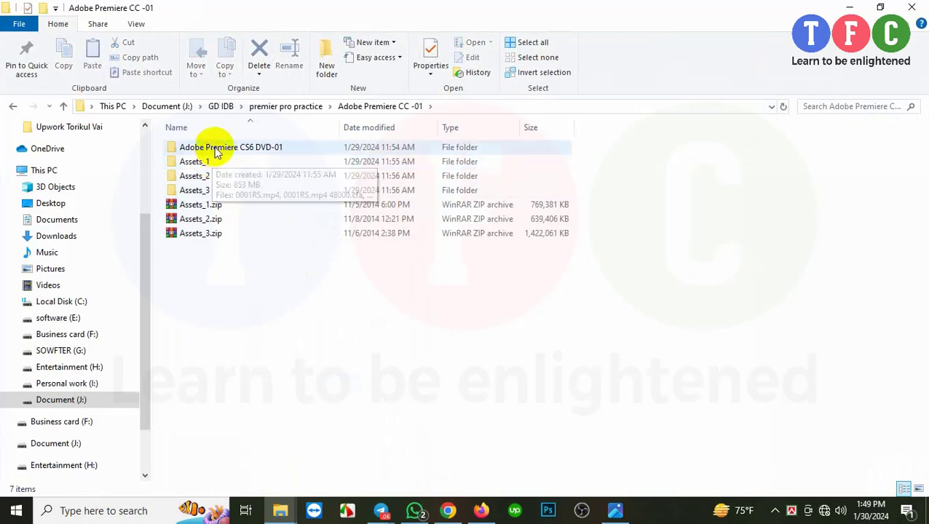
double_click(216, 147)
scroll(219, 244, down, 2)
scroll(233, 251, down, 8)
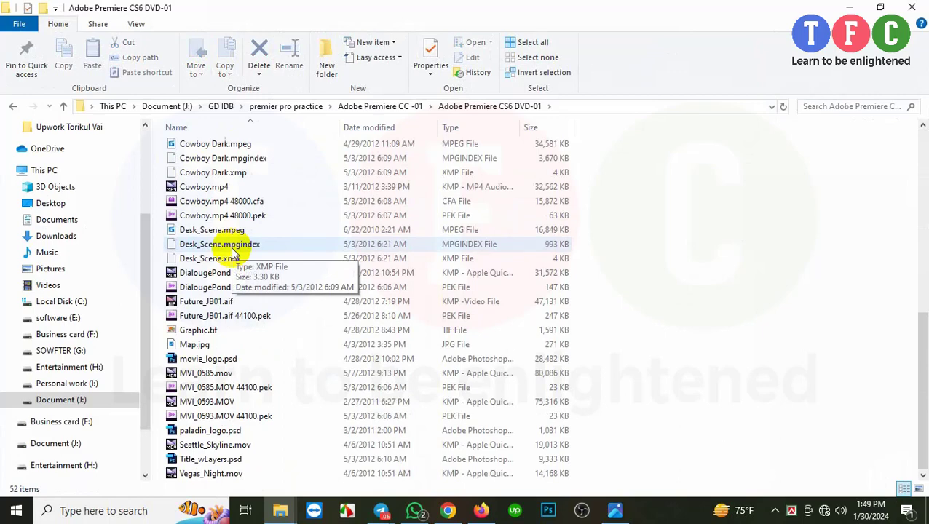
scroll(233, 251, up, 3)
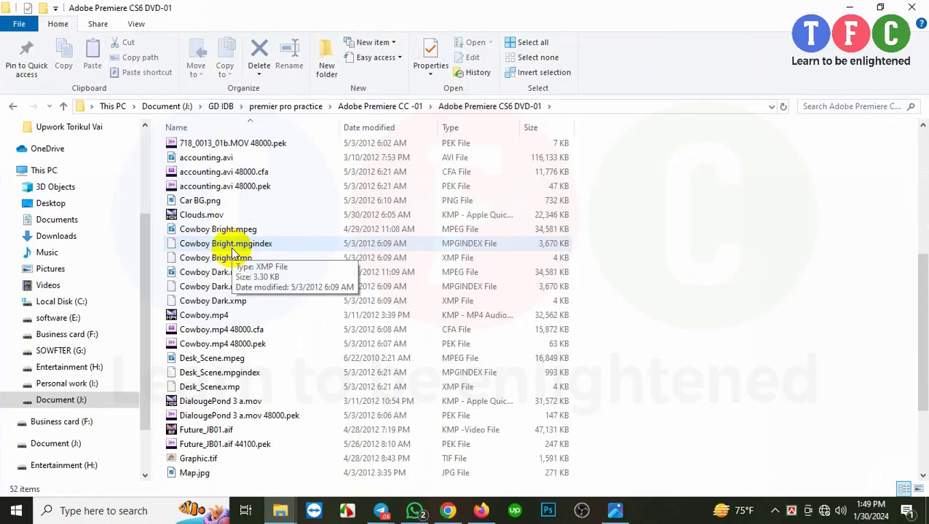
scroll(233, 251, up, 6)
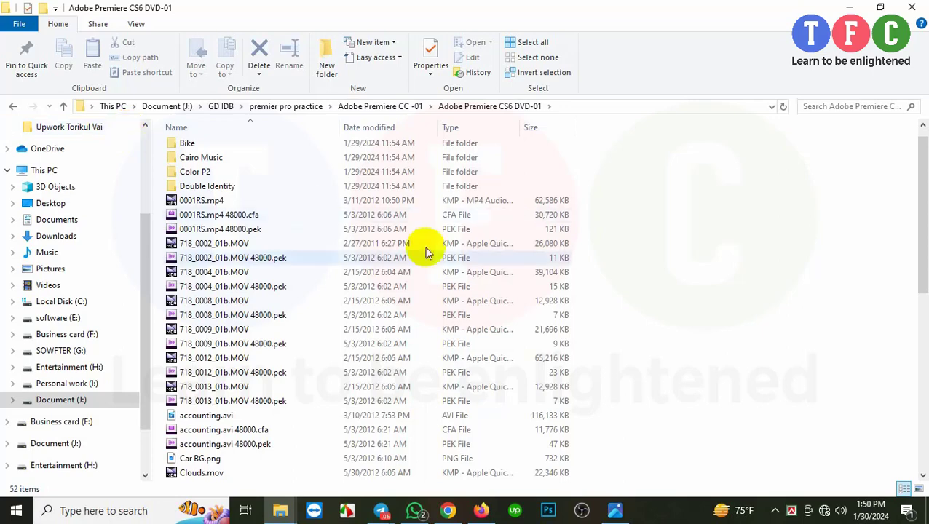
Show the Pre-Miere pro live class banner image again, then return to the Adobe Premiere CS6 DVD-01 folder
click(615, 511)
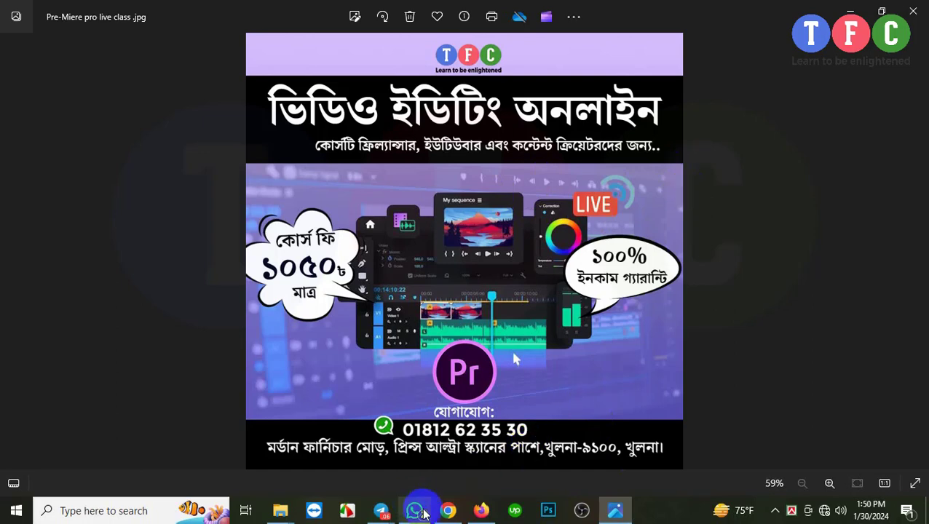
click(459, 517)
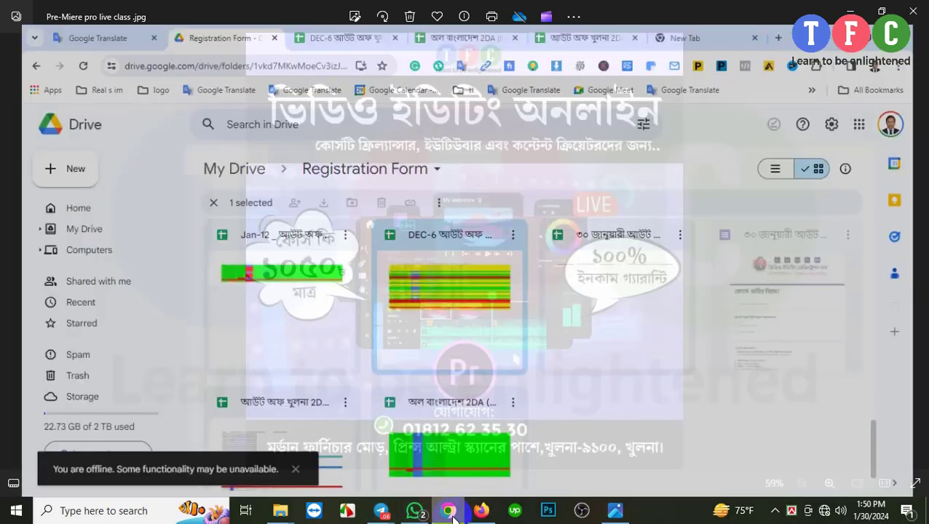
mouse_move(280, 510)
click(251, 466)
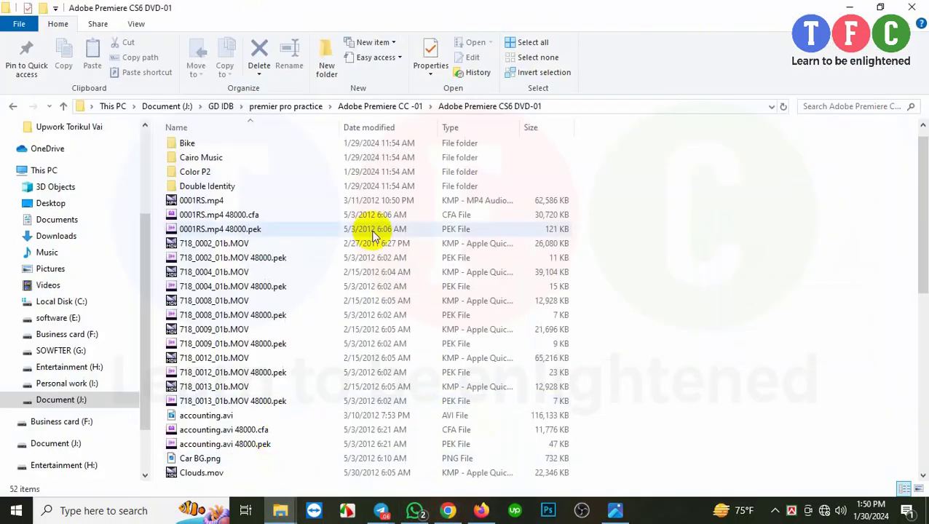
Go up to Adobe Premiere CC -01, look inside its Assets_1 folder, and return to Adobe Premiere CC -01
scroll(369, 232, down, 5)
click(63, 106)
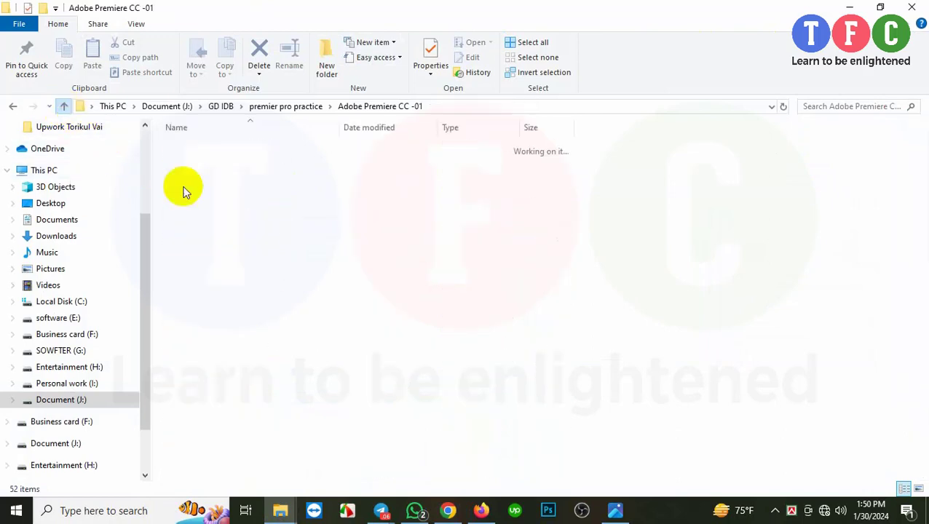
click(195, 163)
double_click(195, 163)
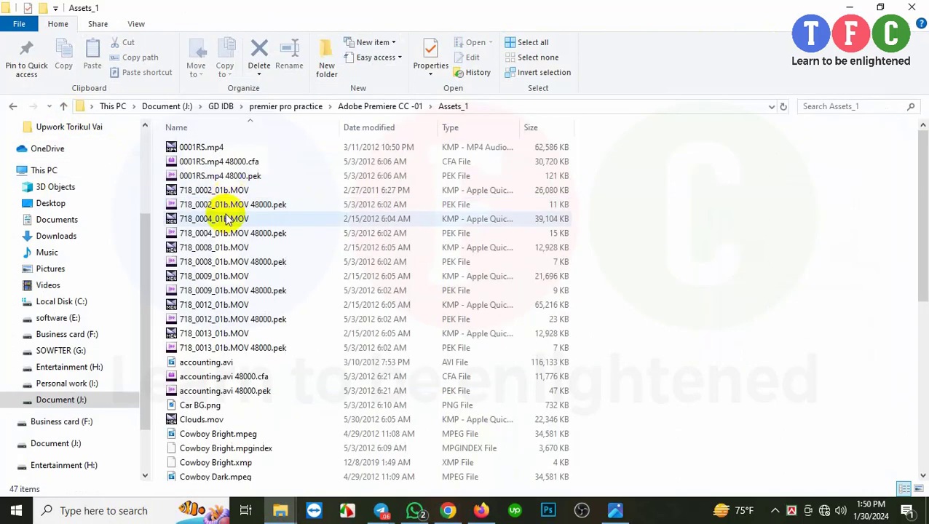
click(63, 106)
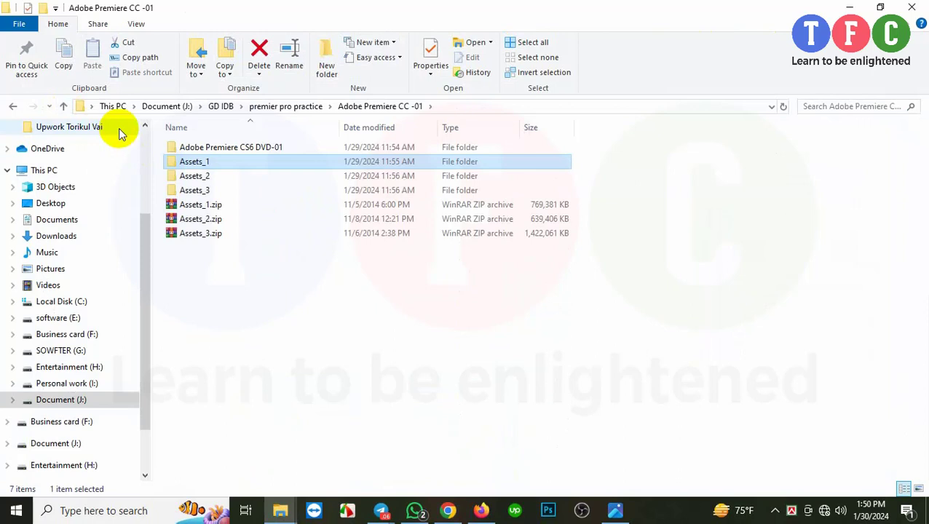
Open the Adobe Premiere CC-02 folder, check inside Lesson 01, and look through the list of lesson folders
click(63, 107)
click(231, 167)
double_click(231, 168)
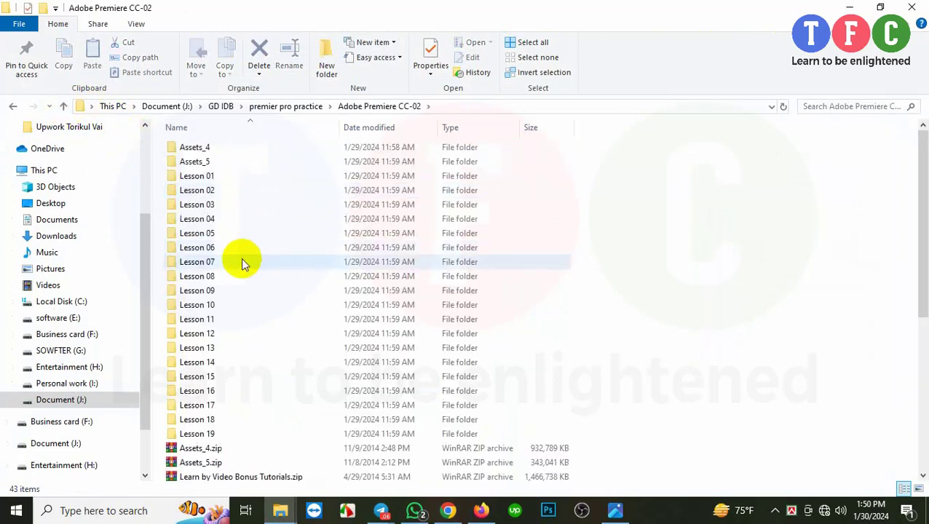
double_click(211, 173)
double_click(221, 146)
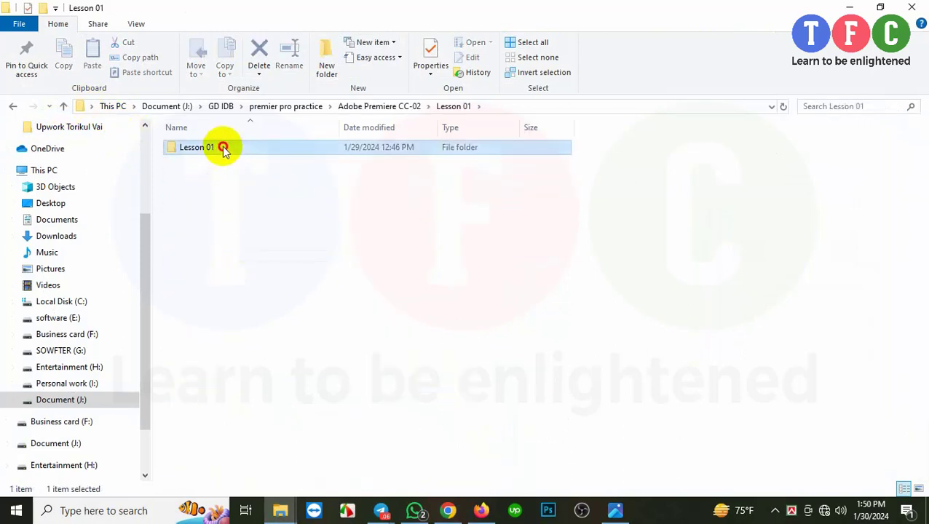
click(63, 106)
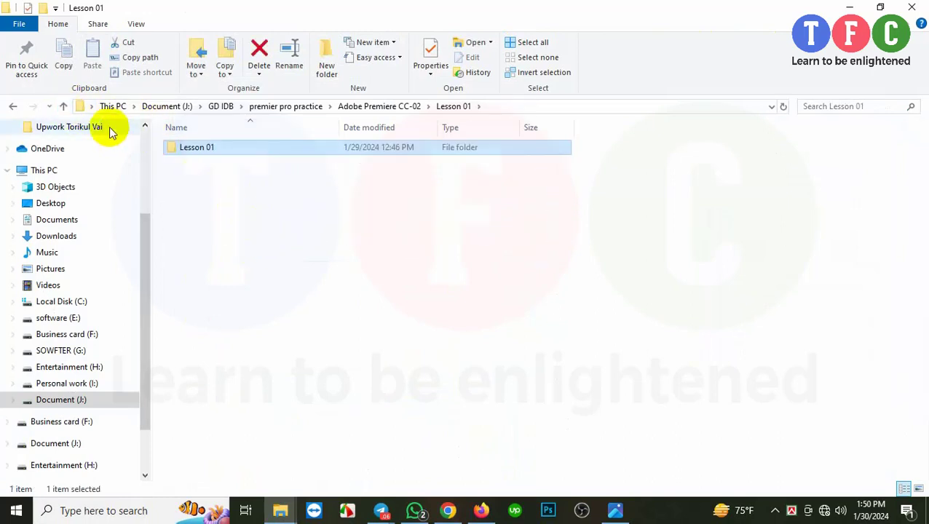
click(64, 106)
scroll(245, 264, down, 2)
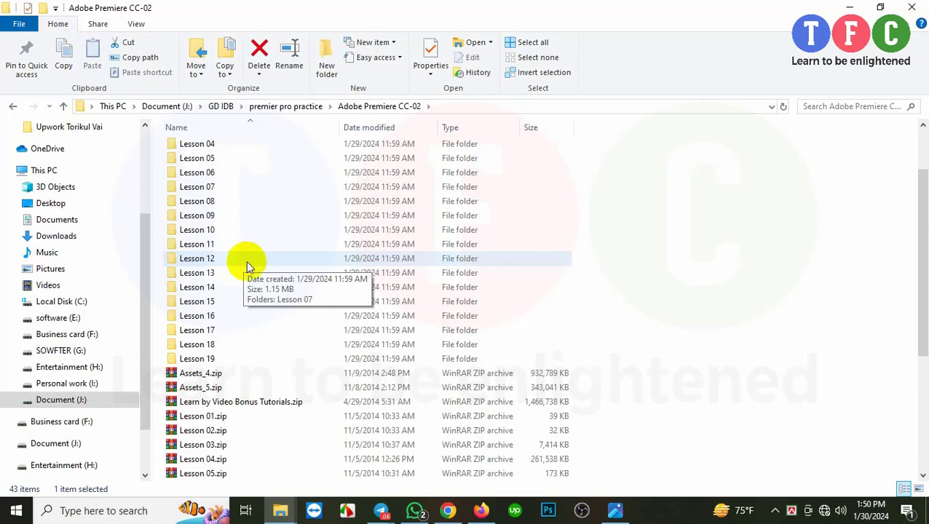
scroll(246, 262, up, 2)
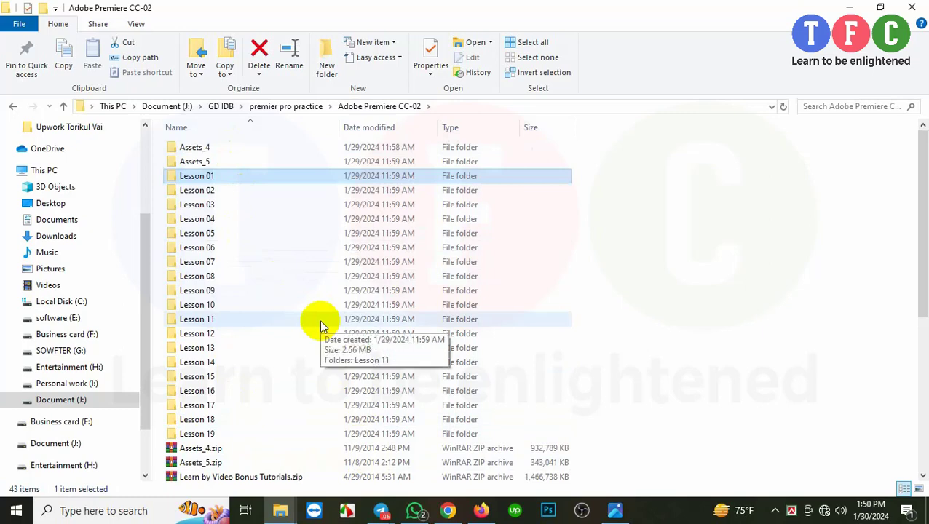
Switch to Chrome and open Google Meet in the empty new tab
click(448, 510)
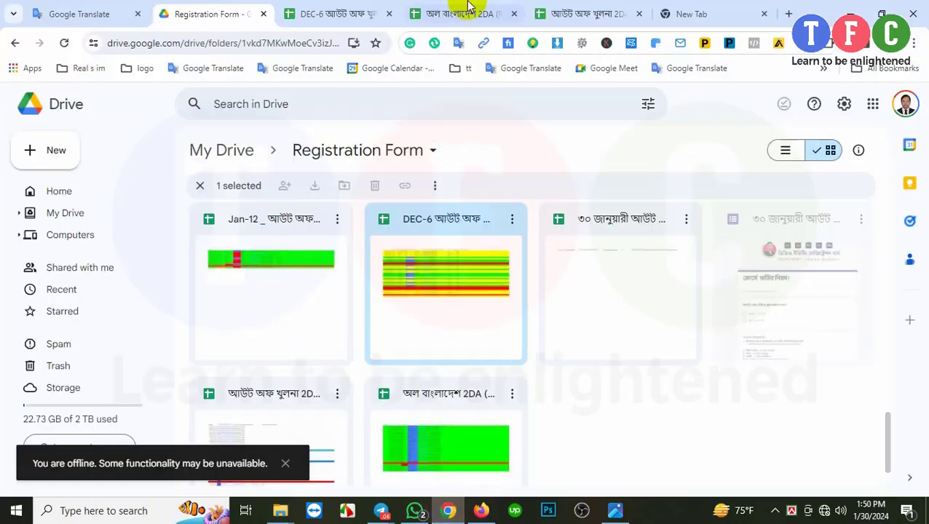
click(735, 13)
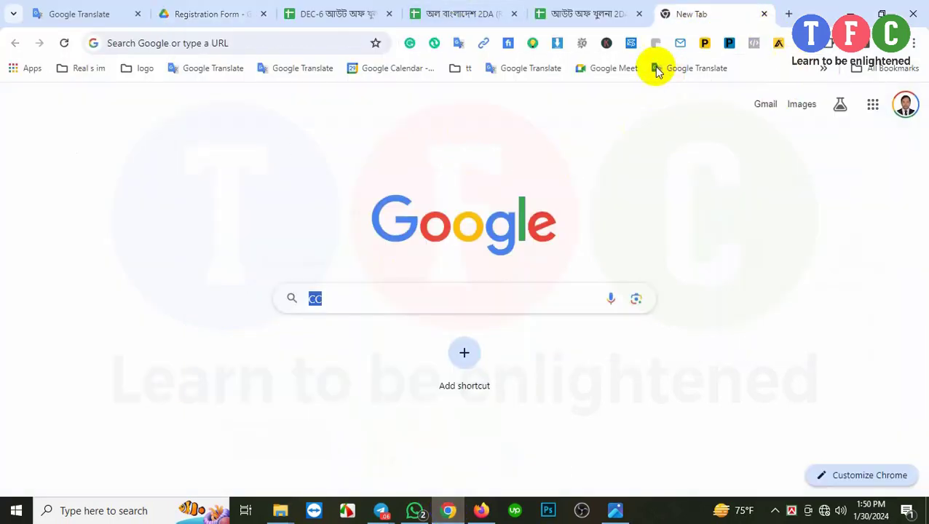
click(610, 69)
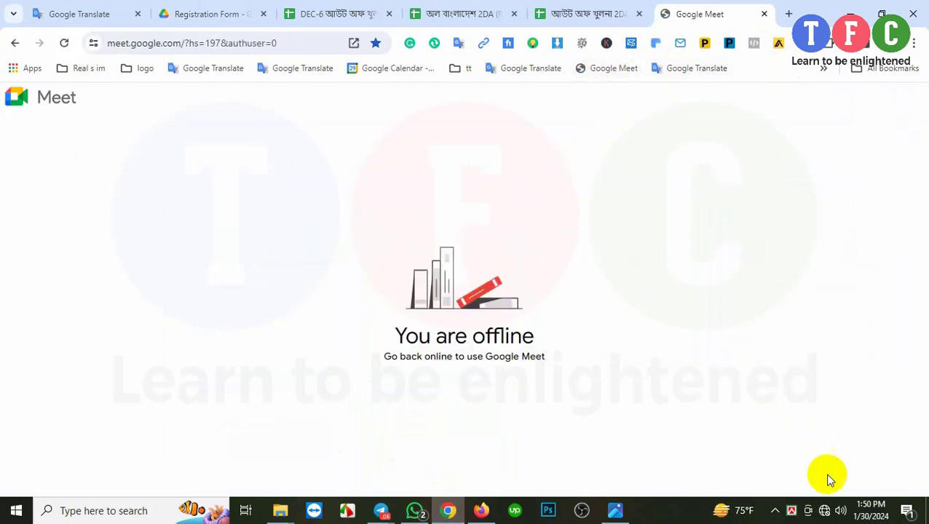
Connect the computer to the FREE INTERNET Wi-Fi network and return to the Google Meet page
click(824, 509)
click(784, 124)
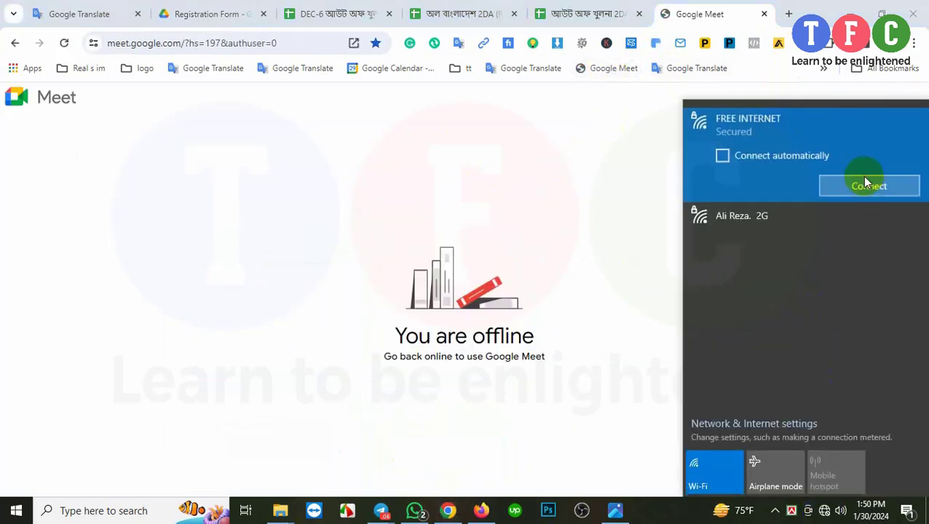
click(866, 182)
click(693, 20)
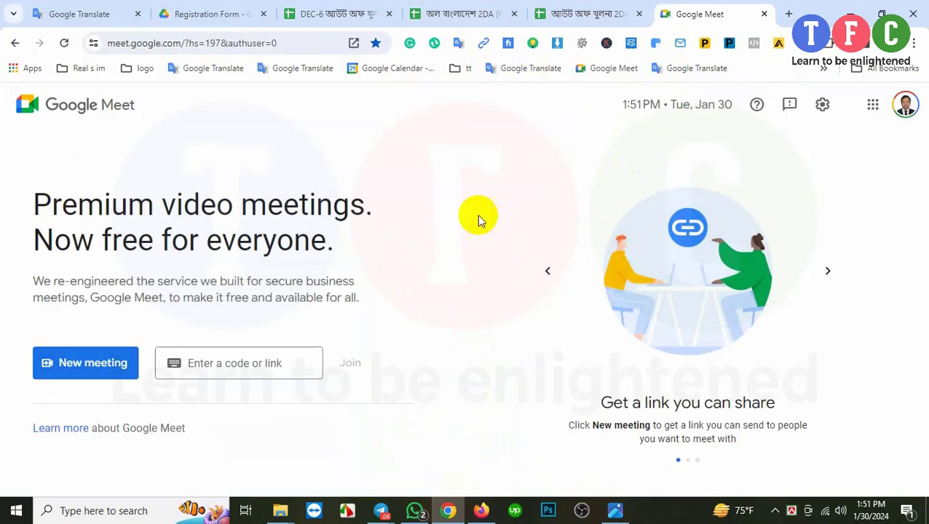
Open Google Calendar and go back two weeks to view the scheduled class events for January 14 to 20
click(391, 69)
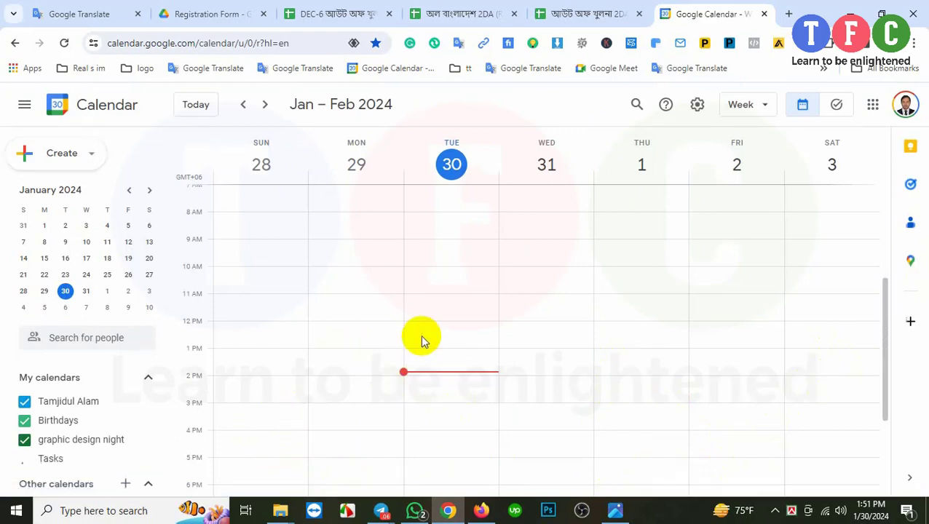
click(242, 107)
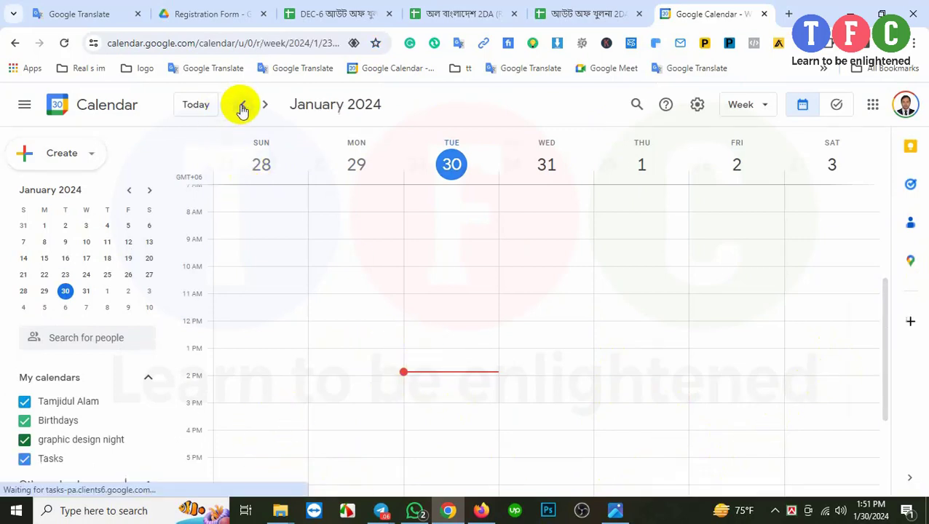
scroll(466, 284, down, 3)
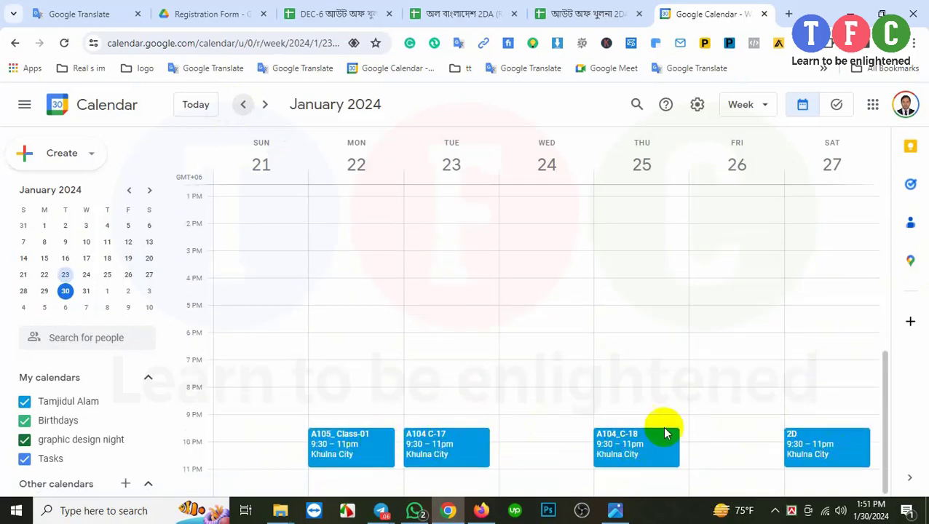
click(243, 105)
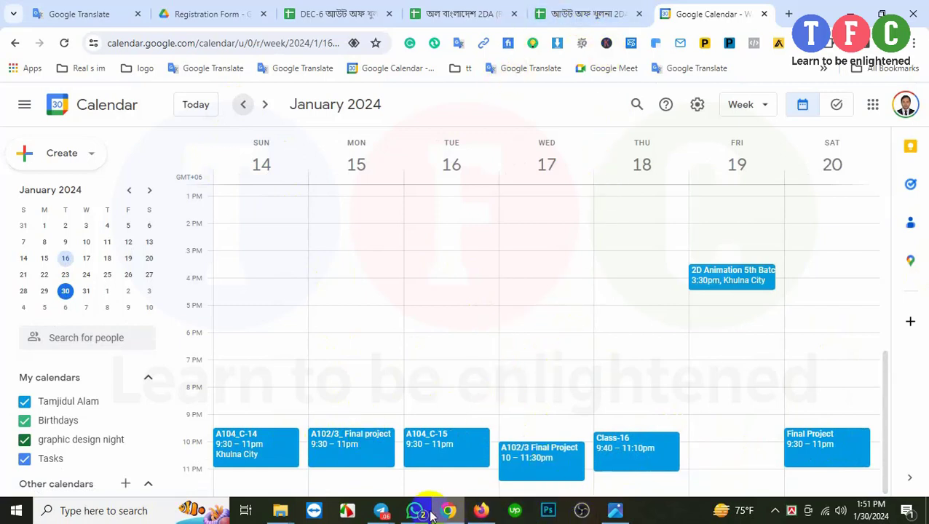
Switch to Telegram, look back through the class links posted in the TFC_A104_Online (9:30 pm) group, and minimize its chat window
mouse_move(381, 511)
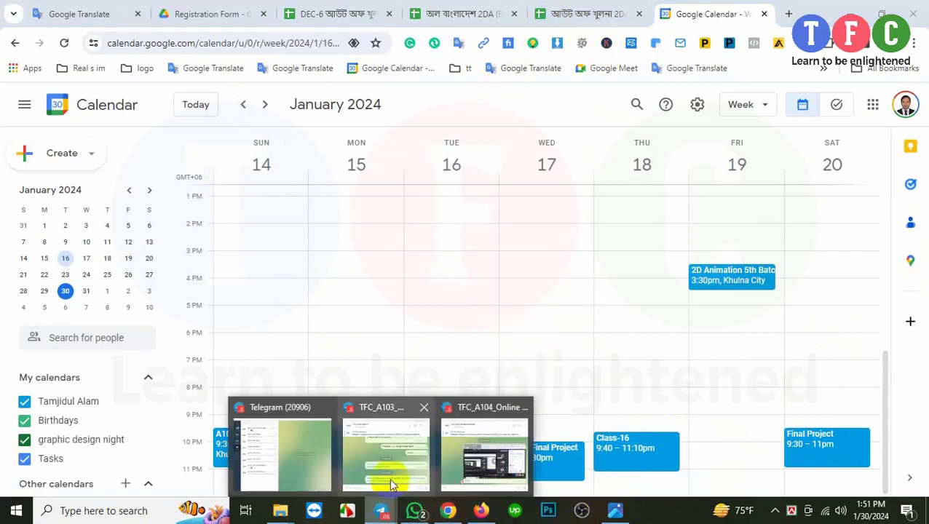
click(291, 469)
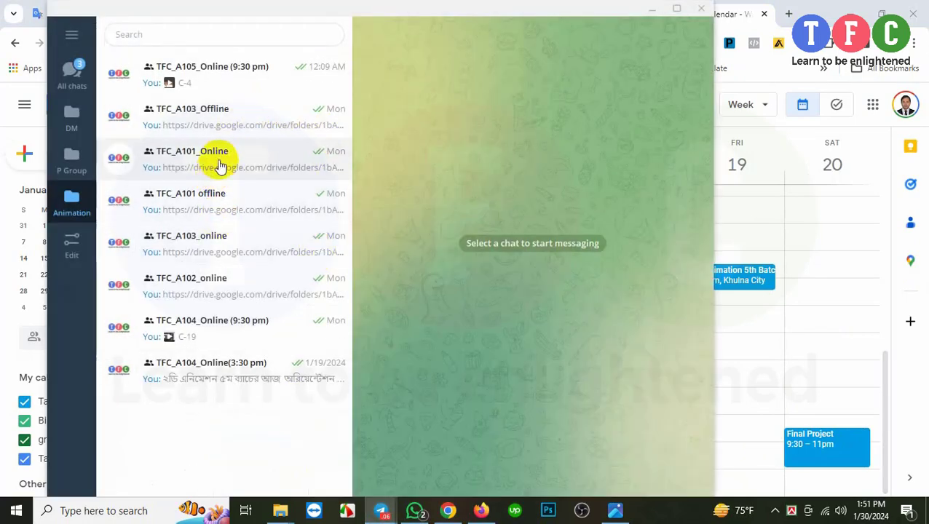
click(224, 337)
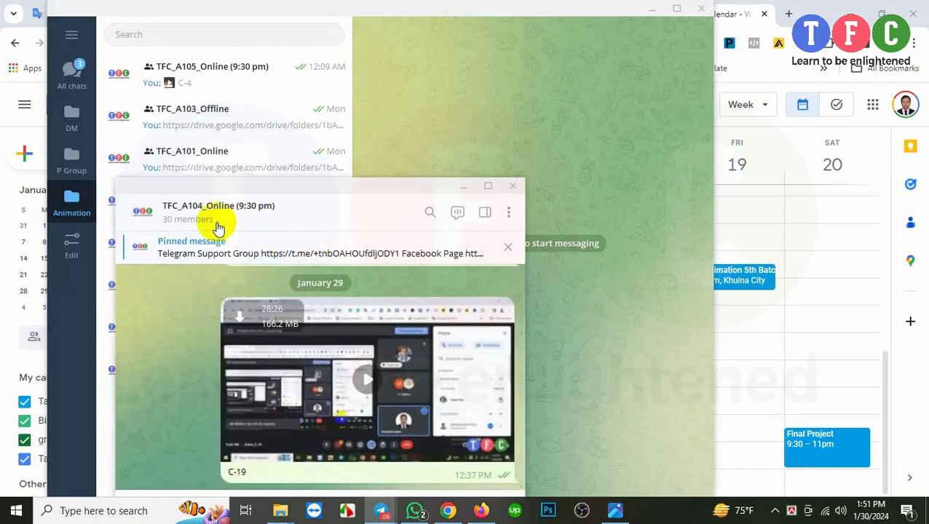
mouse_move(187, 230)
drag(352, 192, 497, 193)
scroll(498, 350, up, 4)
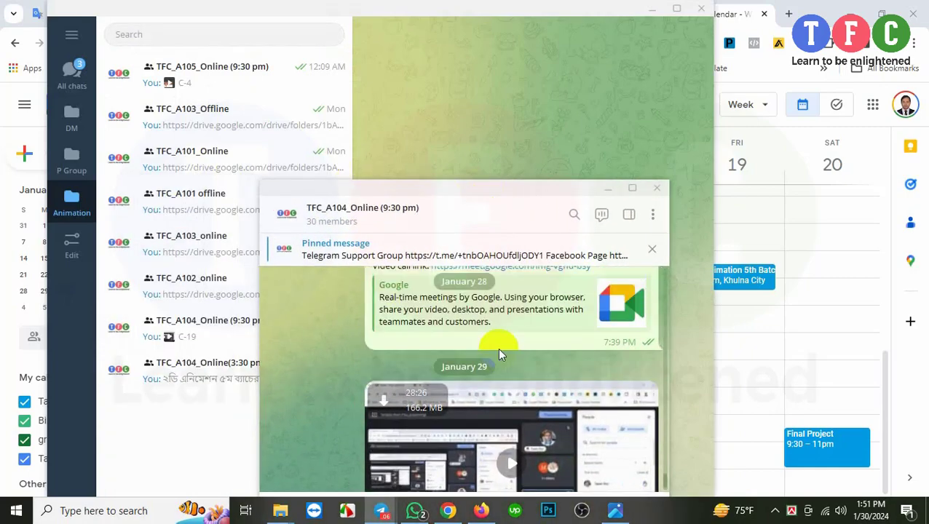
scroll(499, 354, up, 5)
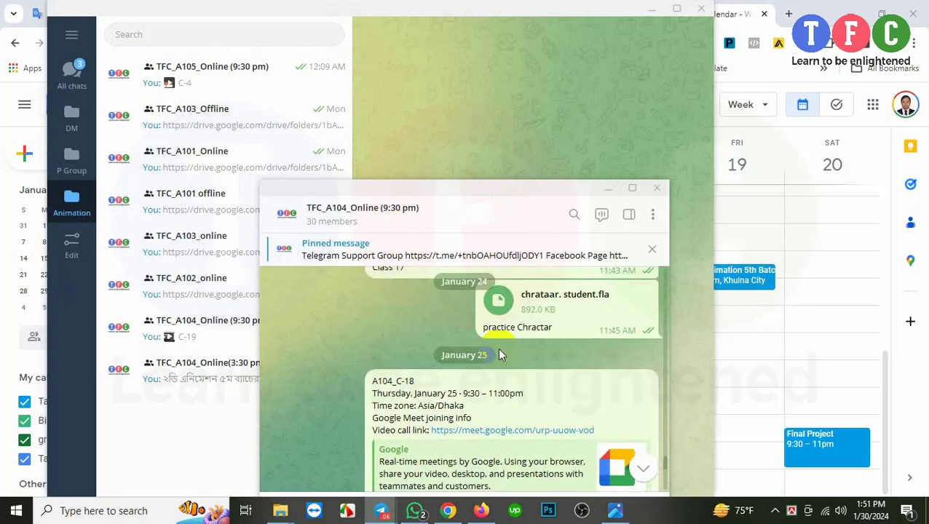
scroll(498, 357, up, 5)
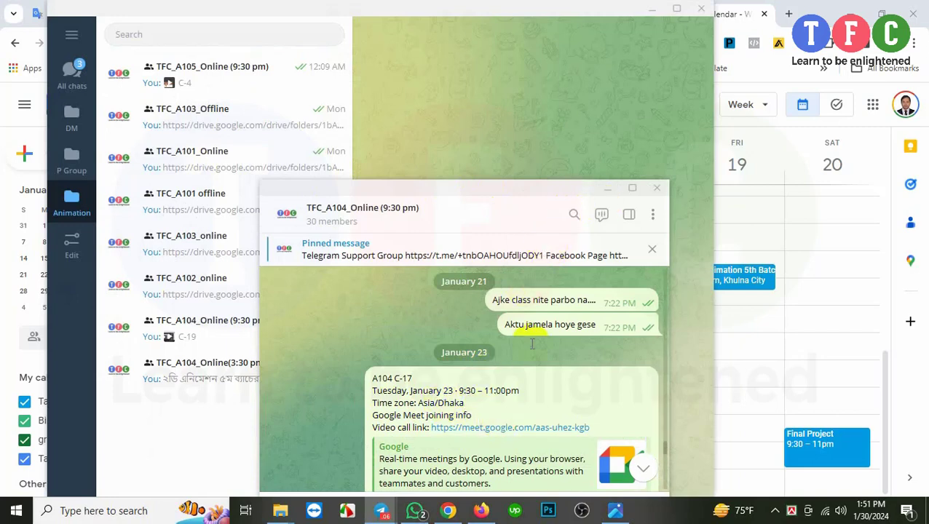
click(606, 193)
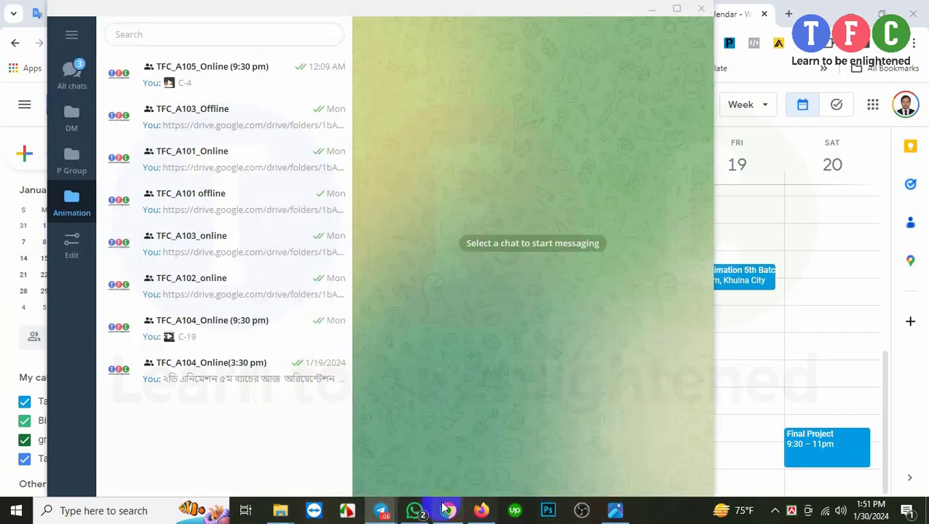
Show the TFC_A103_online and TFC_A104_Online (9:30 pm) chat windows one after the other, minimizing each
mouse_move(389, 508)
click(416, 470)
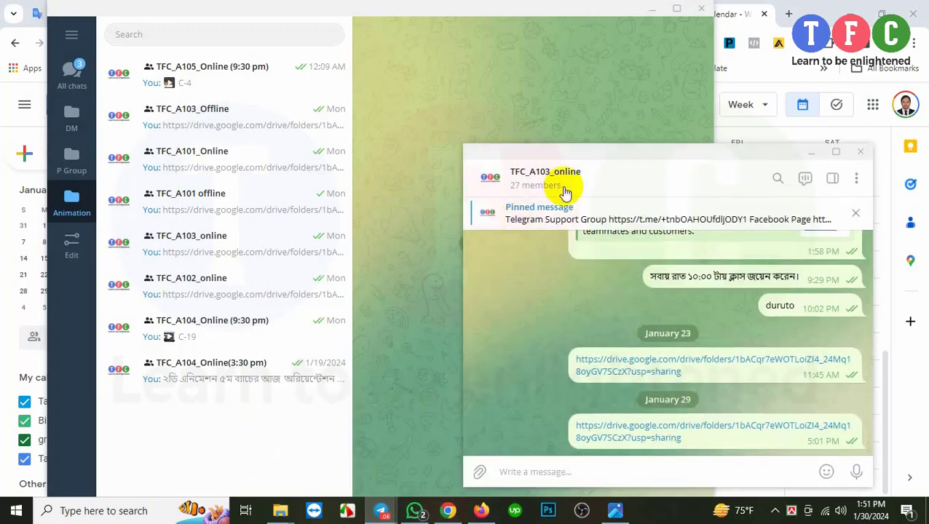
click(809, 152)
mouse_move(386, 514)
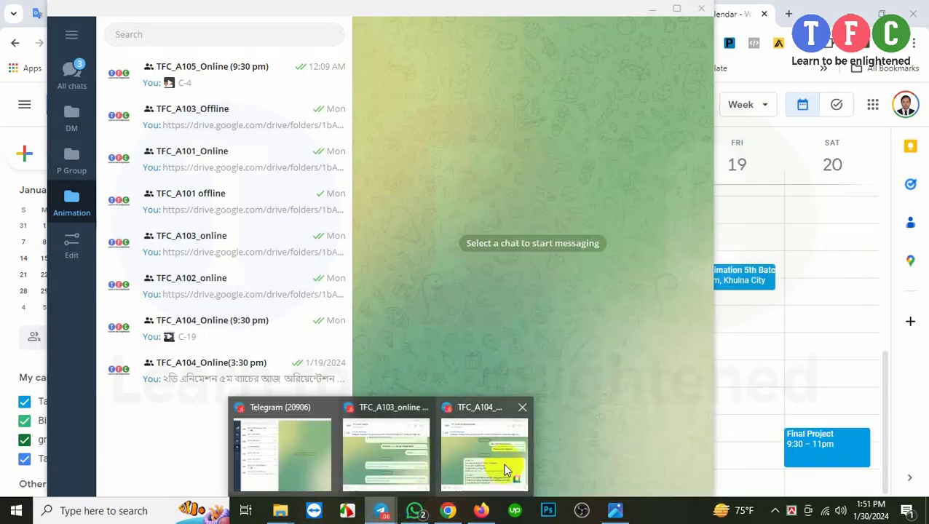
click(508, 469)
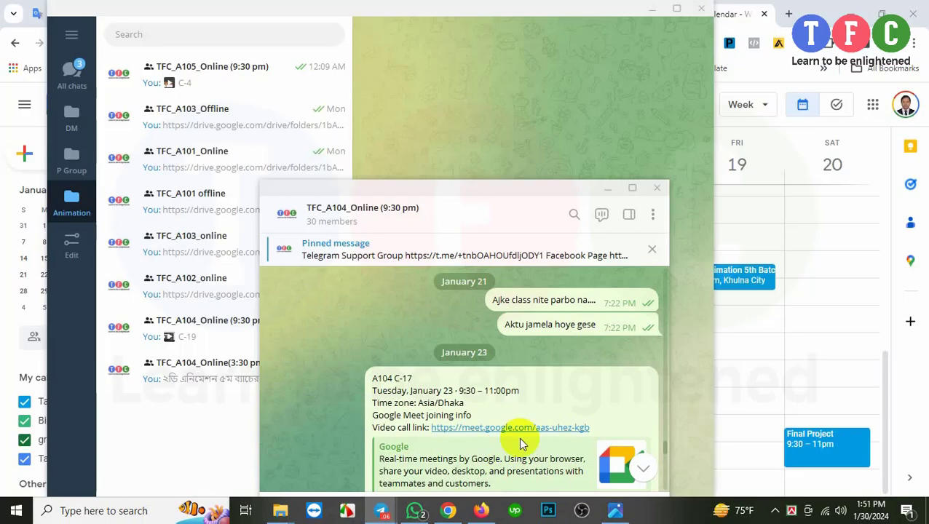
click(600, 191)
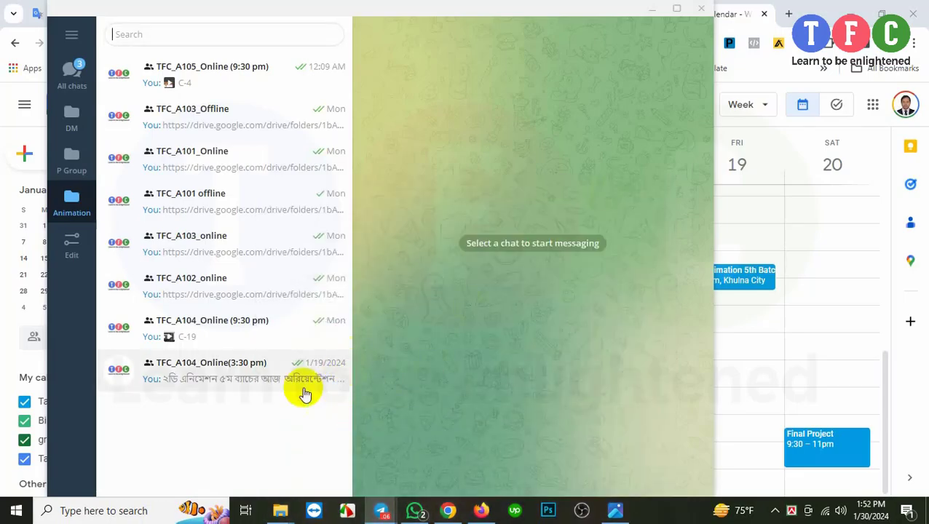
Look through the TFC_A102_online group's recent messages and member list, close the group info, and minimize Telegram
click(227, 282)
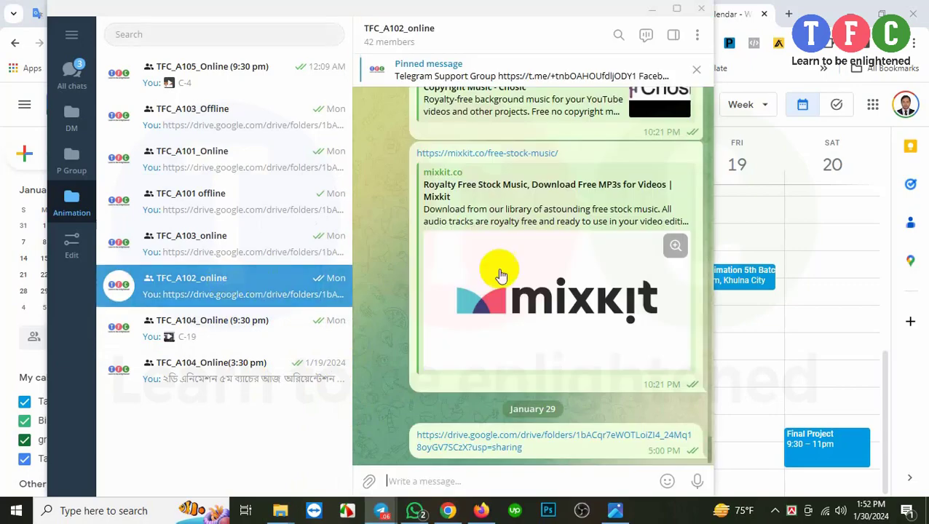
scroll(470, 192, up, 3)
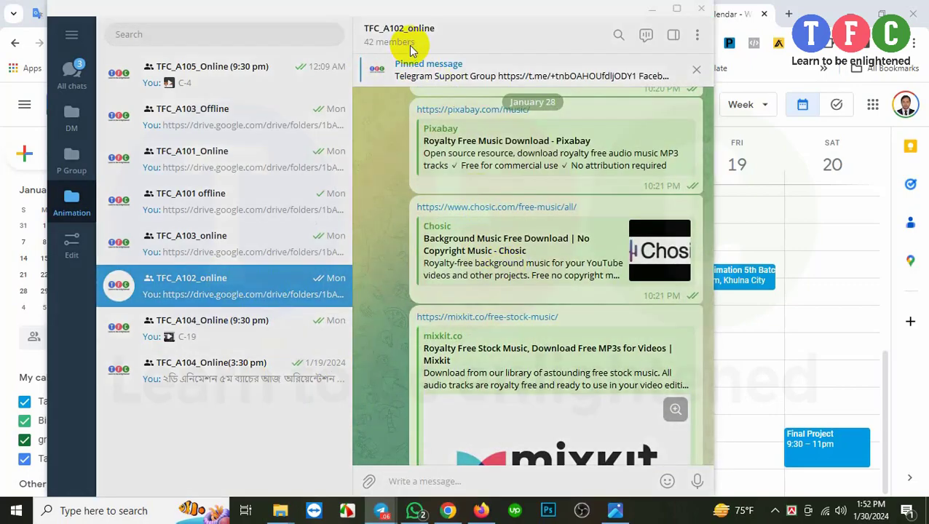
click(411, 50)
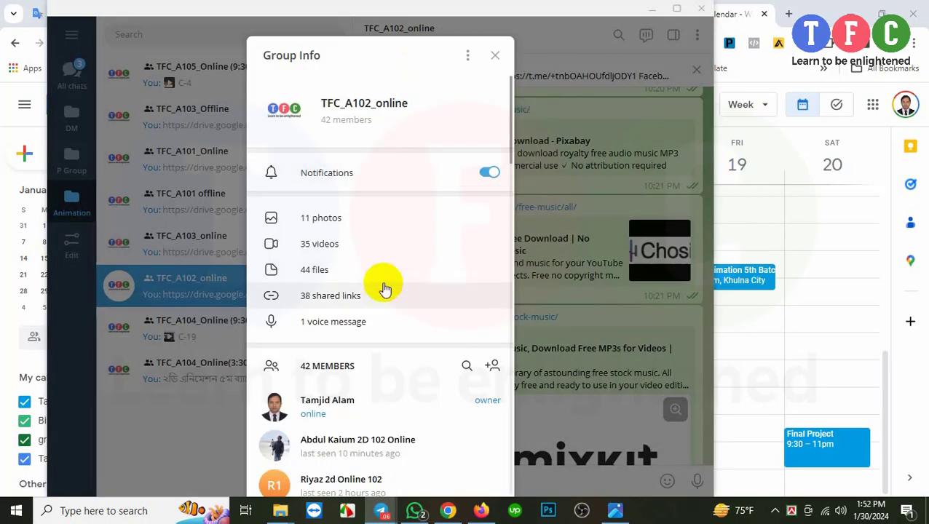
scroll(384, 290, down, 10)
scroll(379, 327, down, 4)
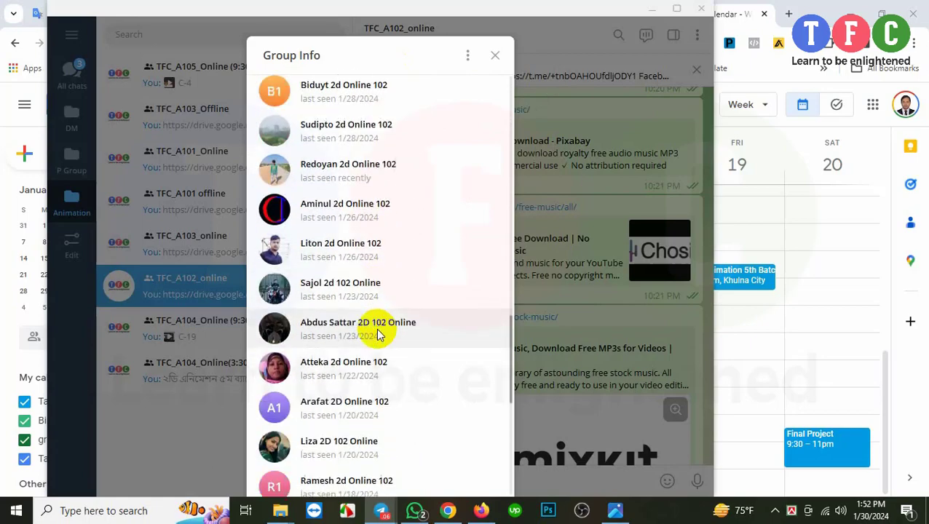
click(496, 56)
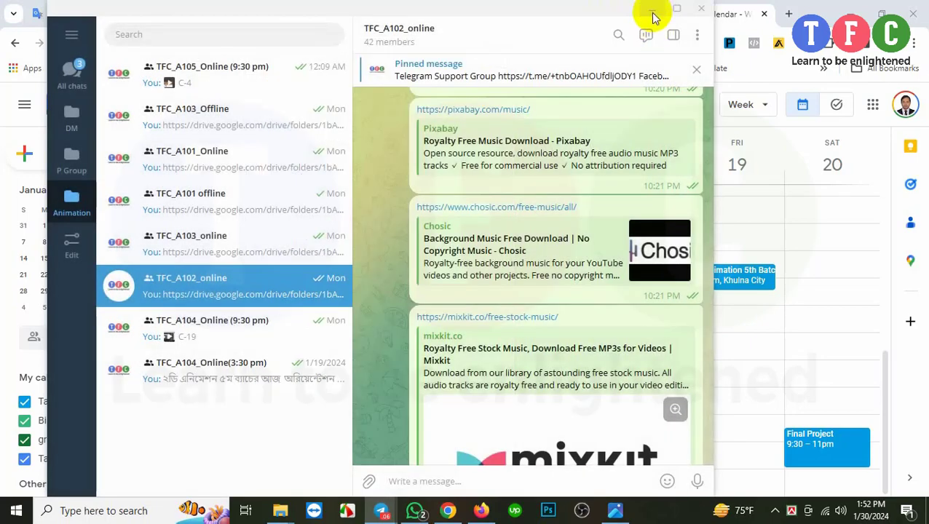
click(652, 9)
Look through the student registrations in the DEC-6 আউট অফ খুলনা 2DA (Responses) spreadsheet
click(353, 14)
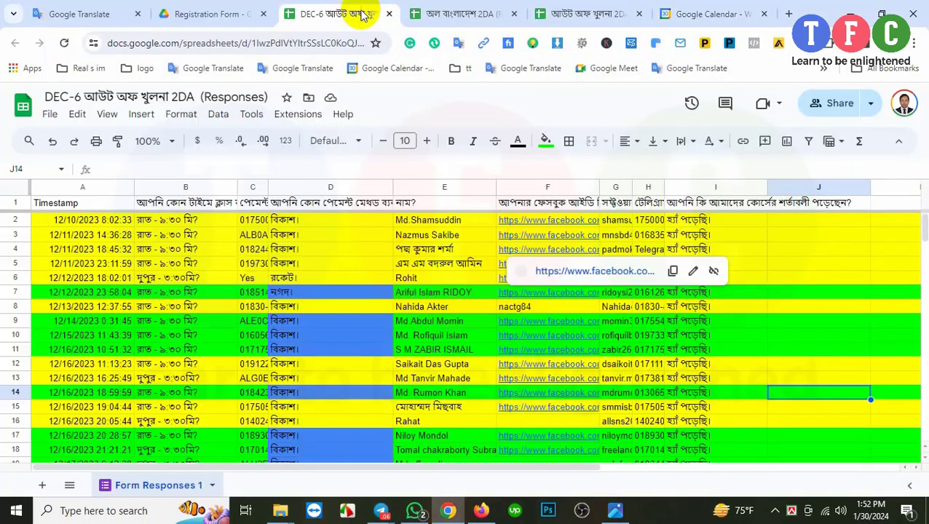
scroll(286, 361, down, 3)
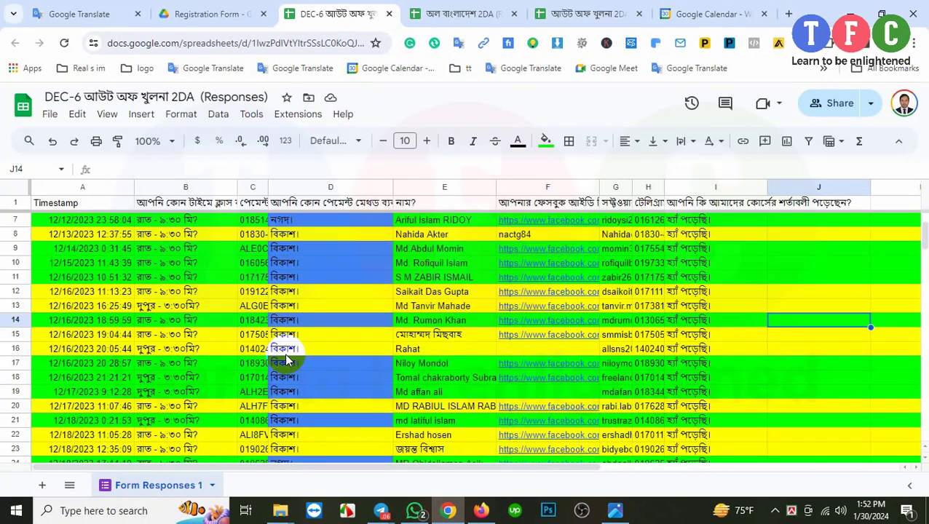
scroll(286, 360, up, 1)
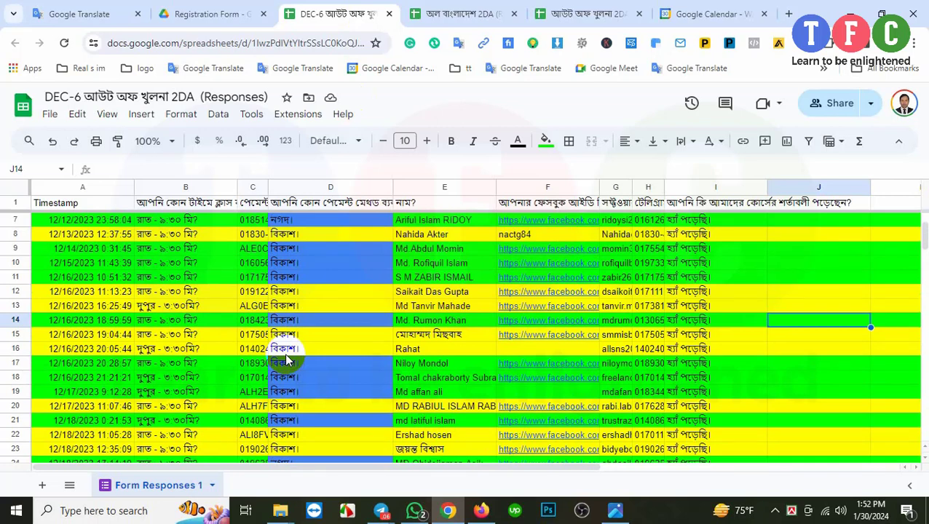
scroll(289, 355, down, 1)
scroll(288, 355, up, 2)
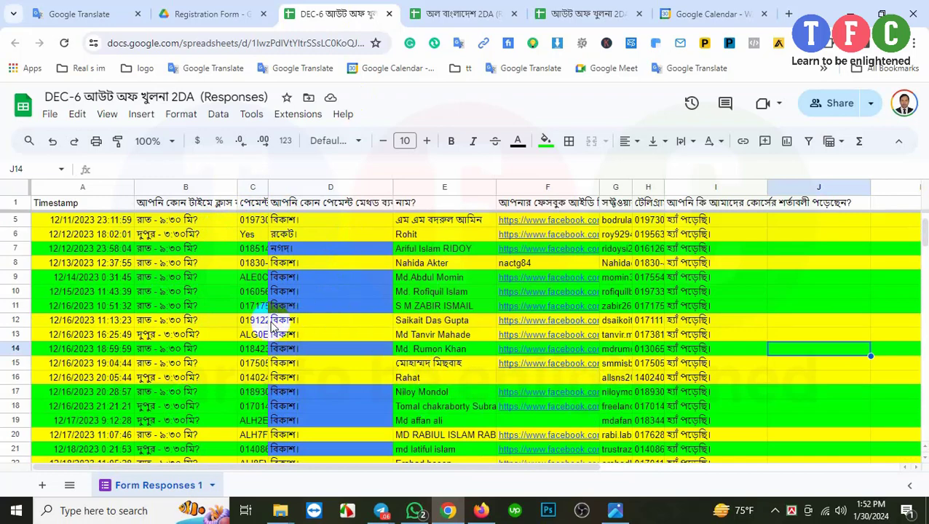
scroll(273, 327, down, 1)
scroll(273, 326, up, 3)
Check the অল বাংলাদেশ 2DA and আউট অফ খুলনা 2DASep25 response sheets and the calendar, ending on the অল বাংলাদেশ 2DA sheet
click(430, 14)
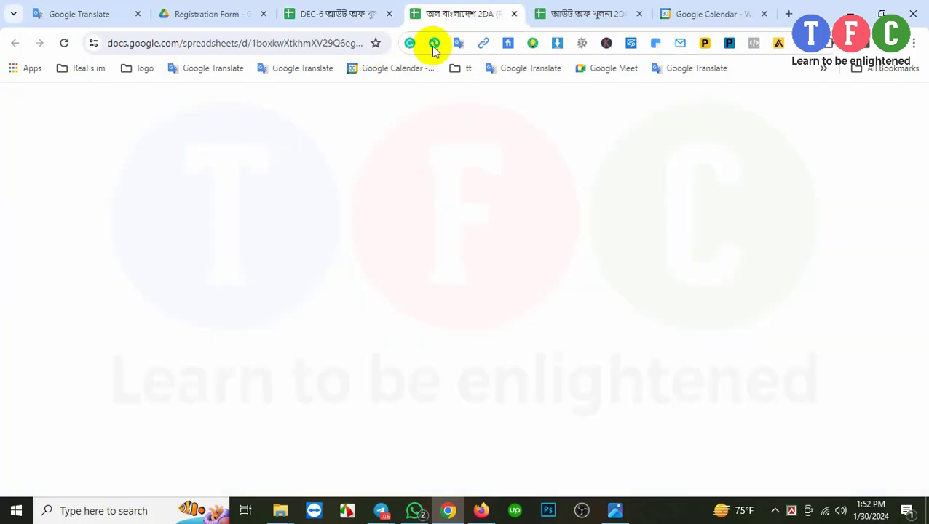
scroll(248, 332, down, 1)
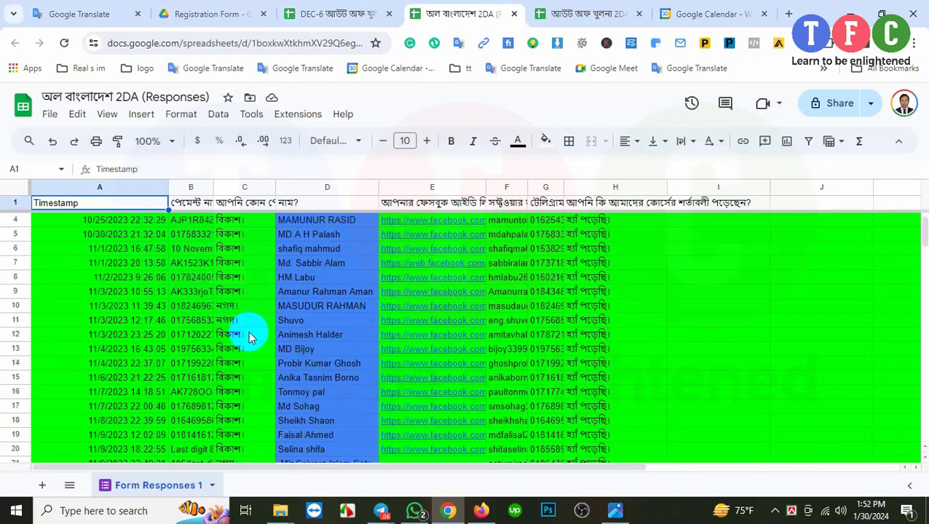
scroll(213, 344, up, 1)
click(559, 14)
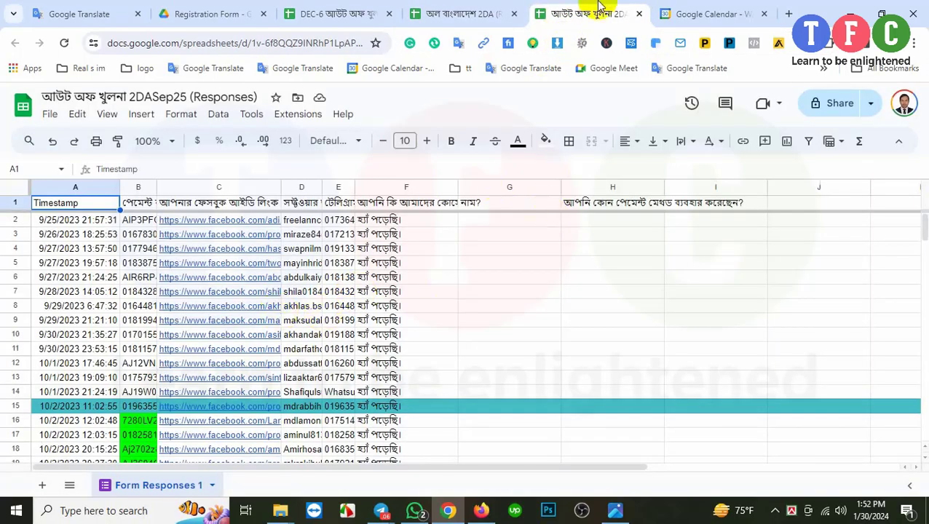
click(680, 11)
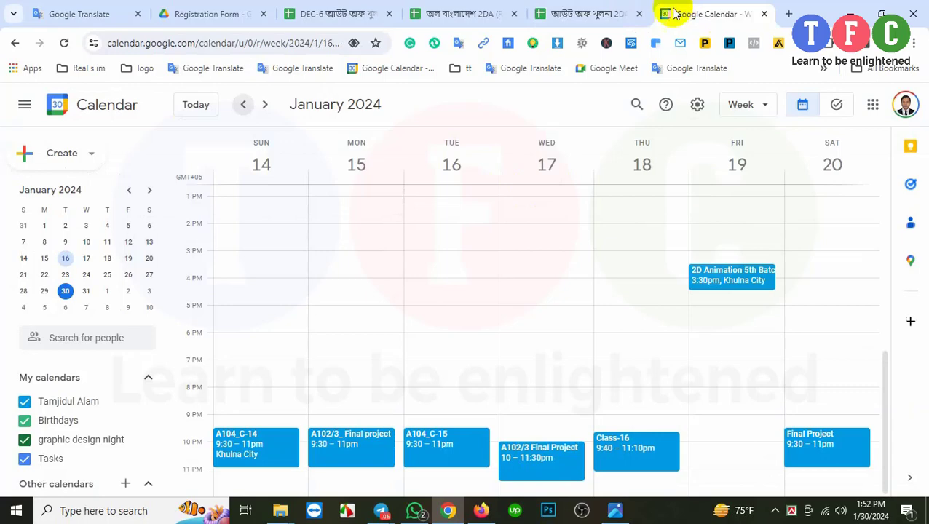
click(237, 14)
click(478, 13)
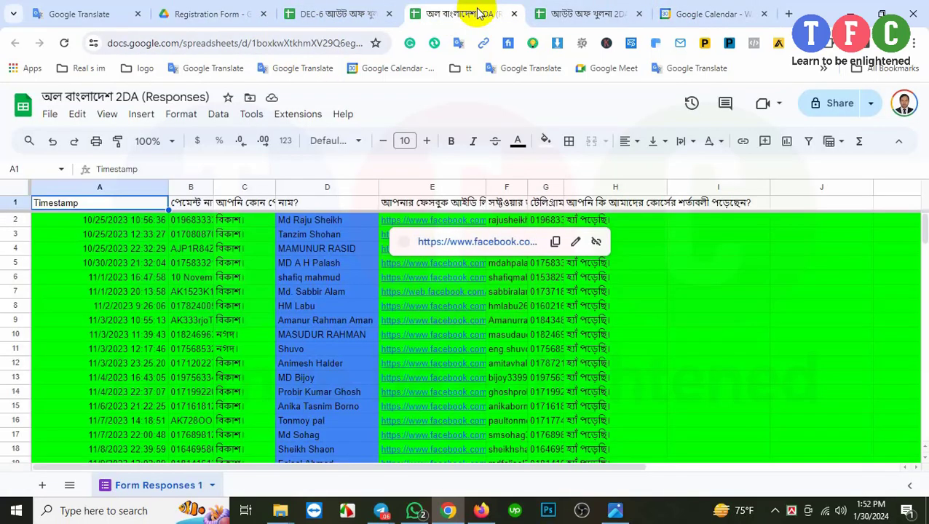
Switch to Firefox and browse the training center's Facebook page, advancing its featured posts to the 2D animation course post
click(482, 510)
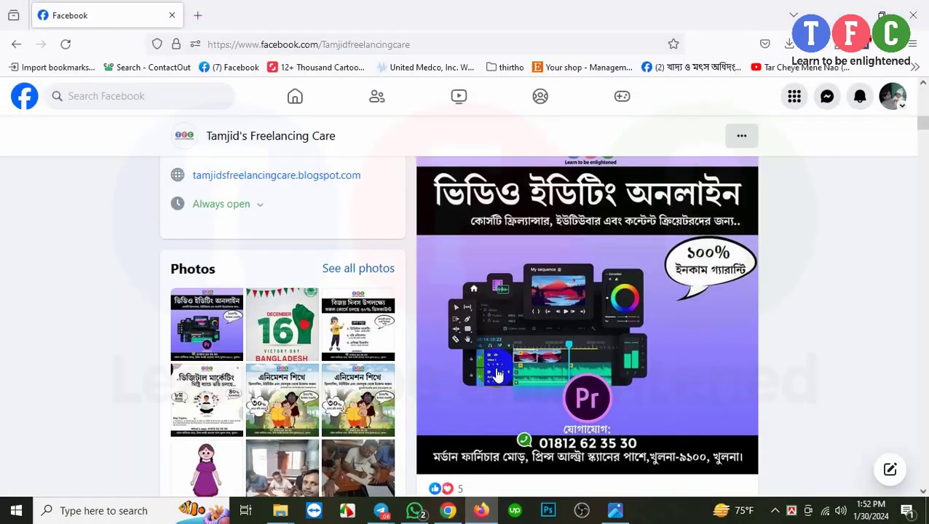
scroll(522, 315, up, 5)
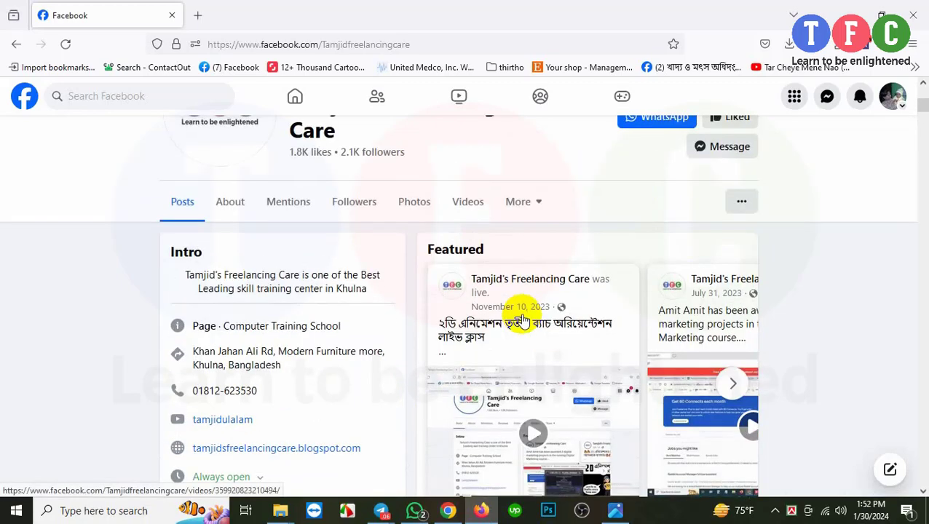
scroll(522, 320, down, 5)
scroll(522, 320, up, 3)
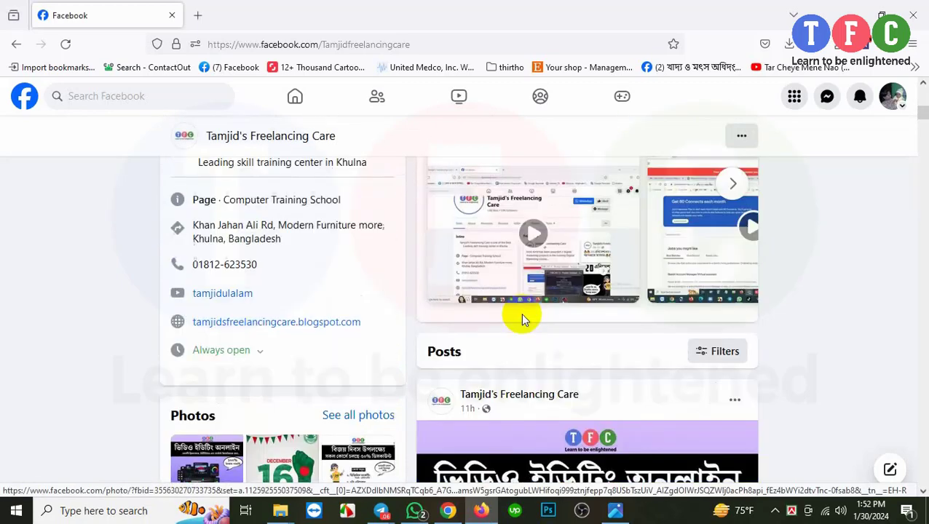
scroll(521, 316, up, 4)
scroll(538, 349, down, 2)
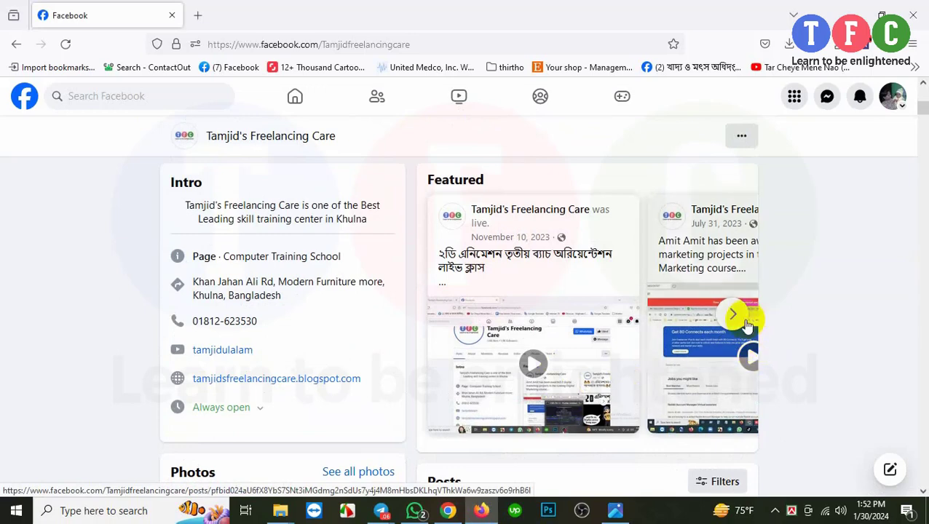
click(743, 321)
click(743, 320)
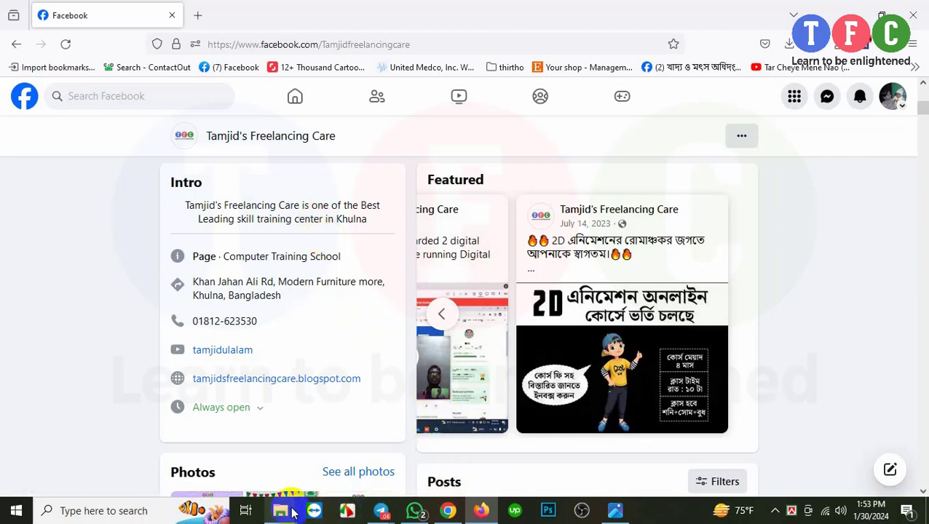
mouse_move(293, 513)
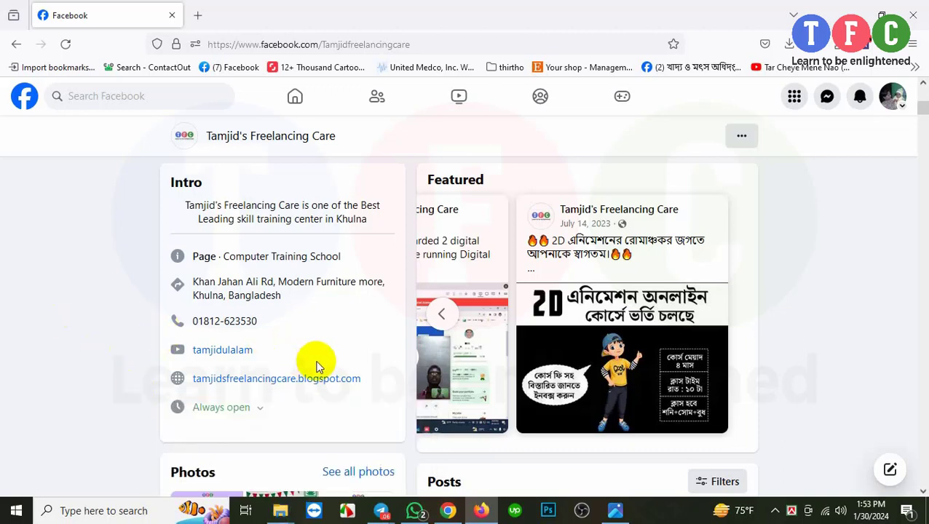
scroll(316, 366, up, 2)
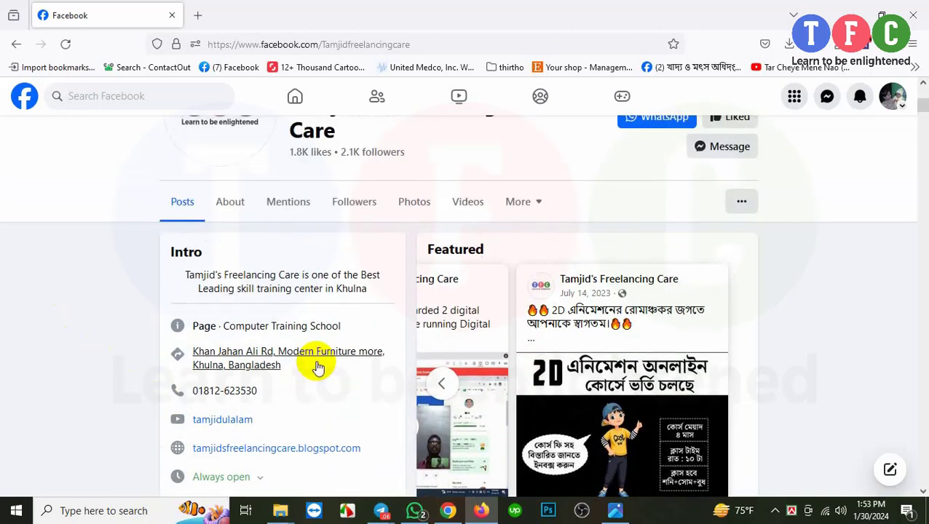
scroll(317, 366, down, 2)
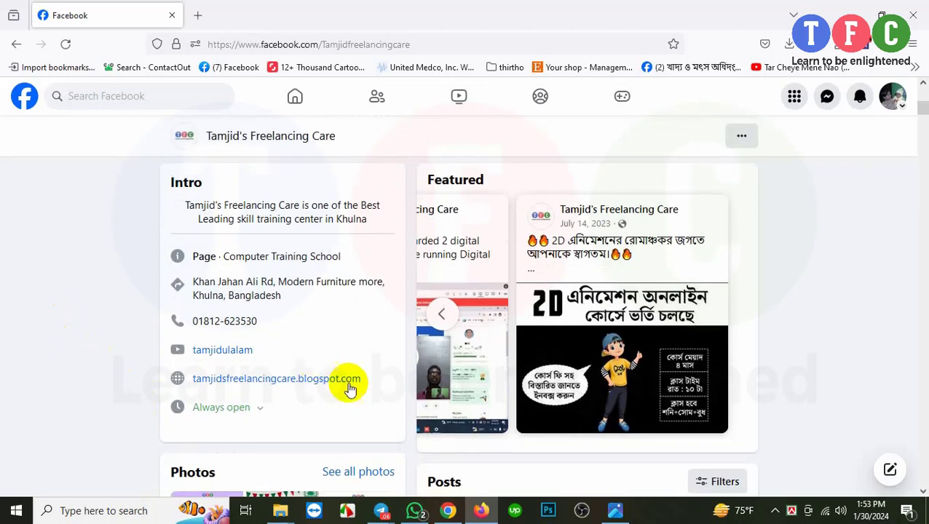
Switch to Chrome's Google Translate page and read through the video editing course description, including its benefits, software, class schedule and fee
click(450, 510)
click(82, 9)
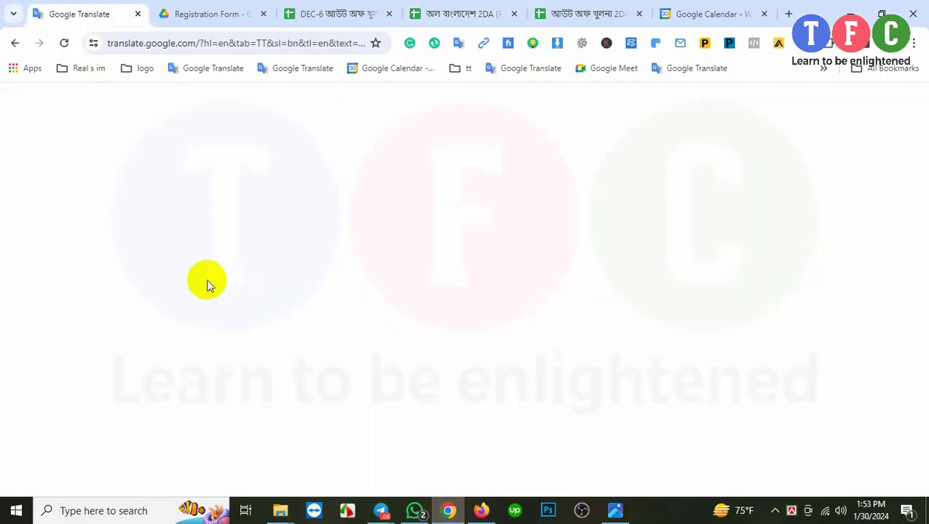
scroll(207, 379, down, 10)
scroll(208, 379, up, 2)
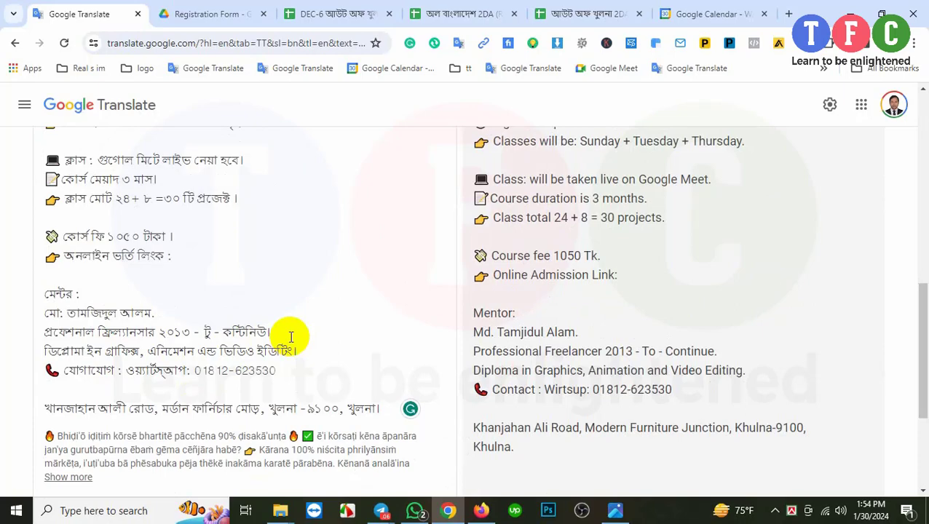
scroll(288, 331, up, 10)
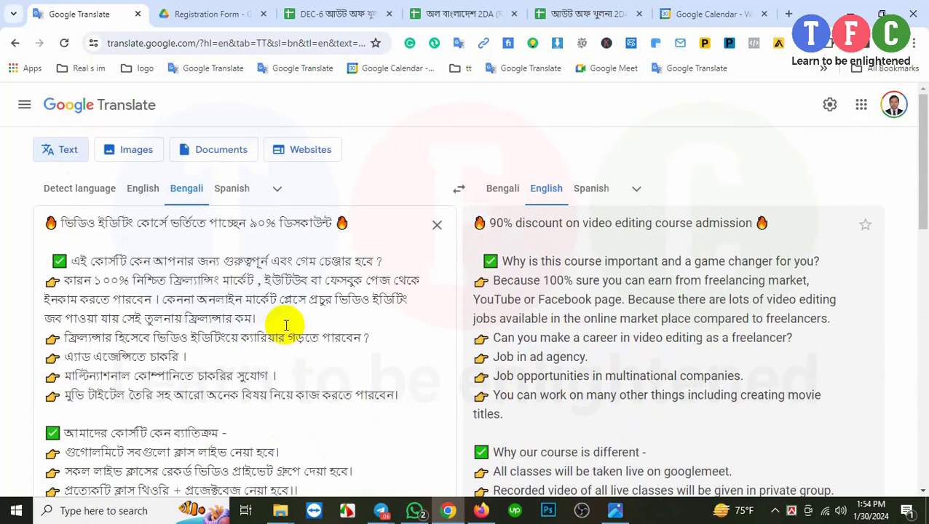
scroll(291, 306, down, 5)
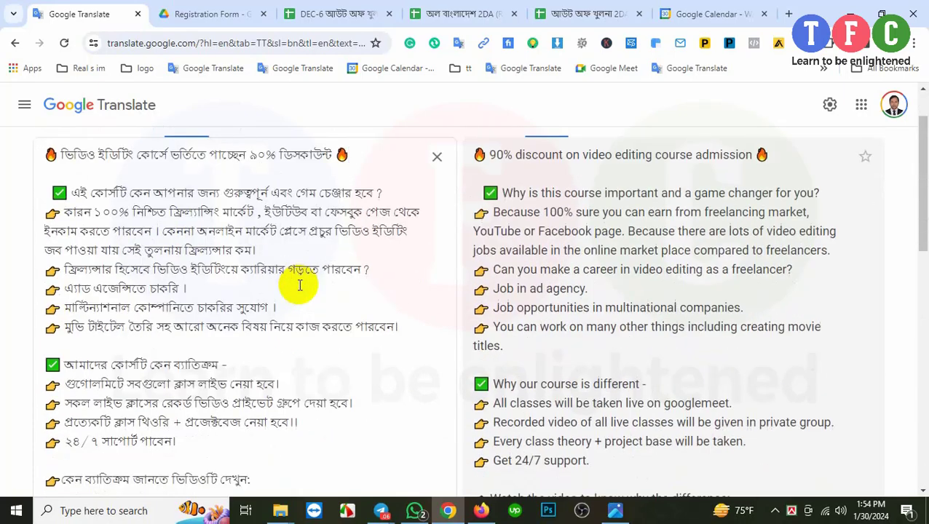
scroll(299, 284, down, 1)
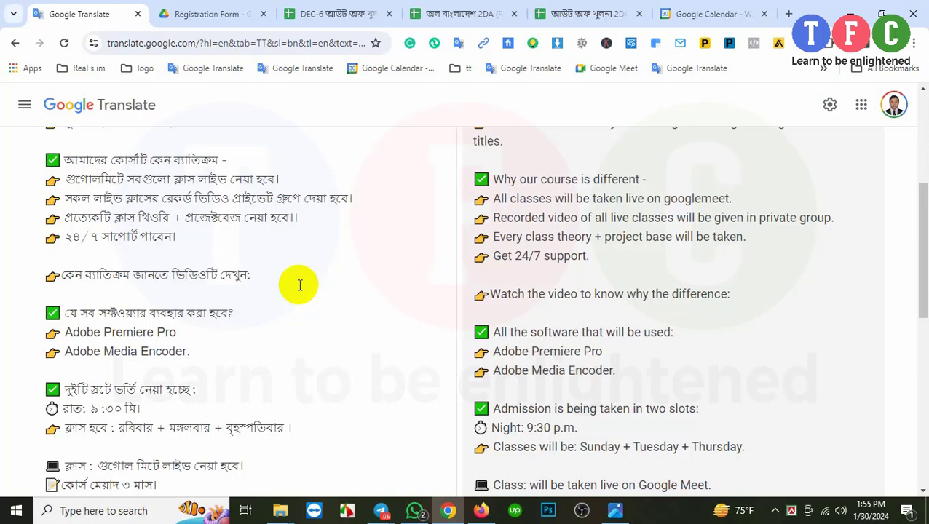
click(172, 338)
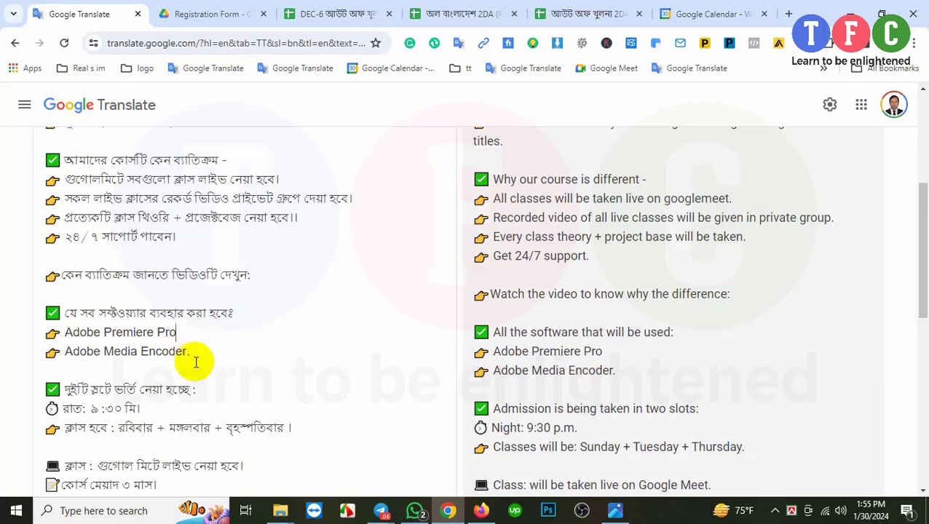
scroll(266, 305, up, 3)
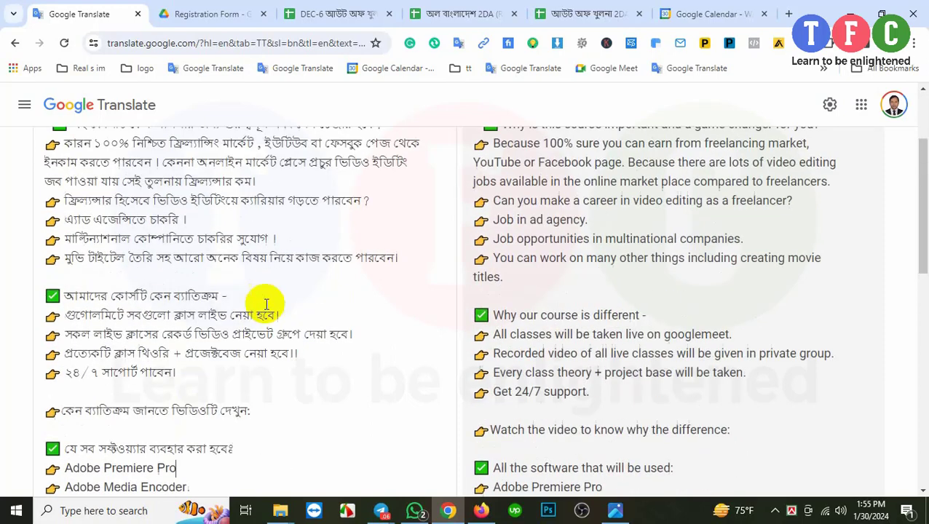
scroll(151, 387, up, 1)
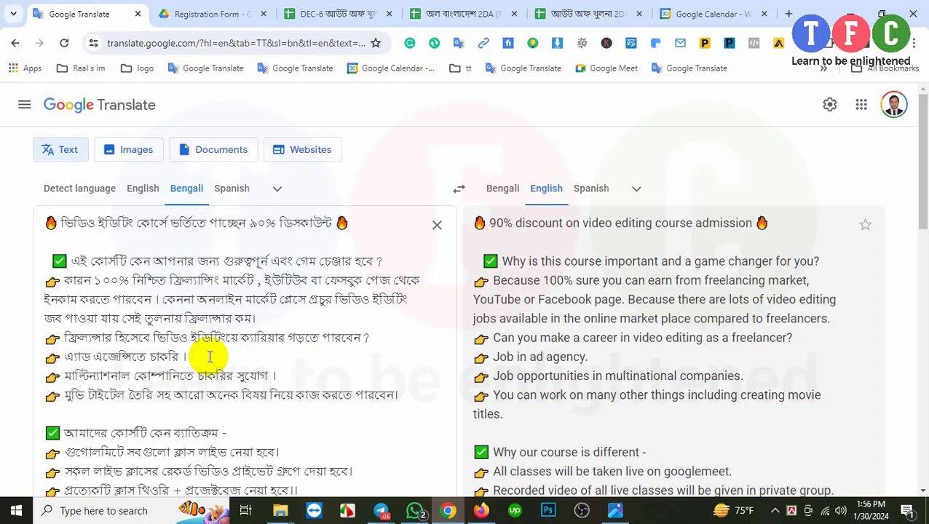
scroll(210, 357, down, 4)
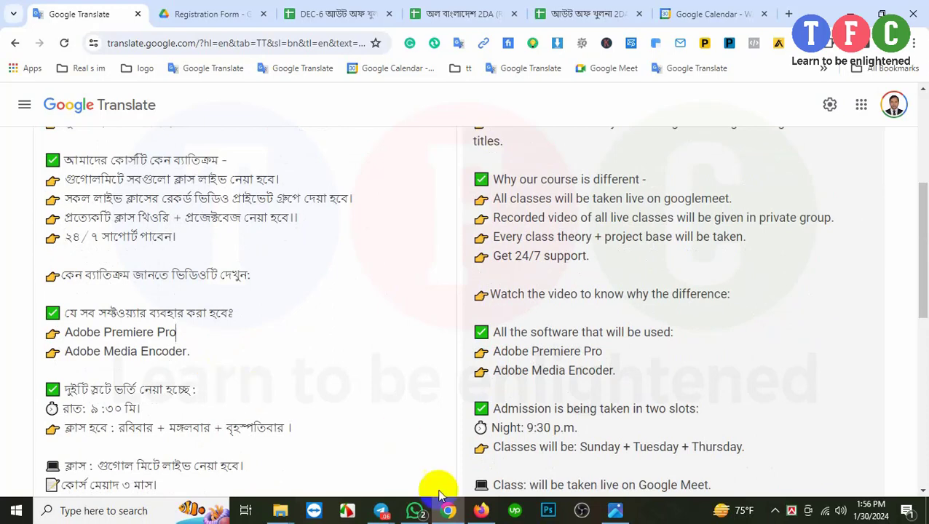
Show the two Adobe Premiere CC folders inside premier pro practice in File Explorer, and switch to the Pre-Miere pro live class banner in Photos
mouse_move(281, 509)
click(258, 459)
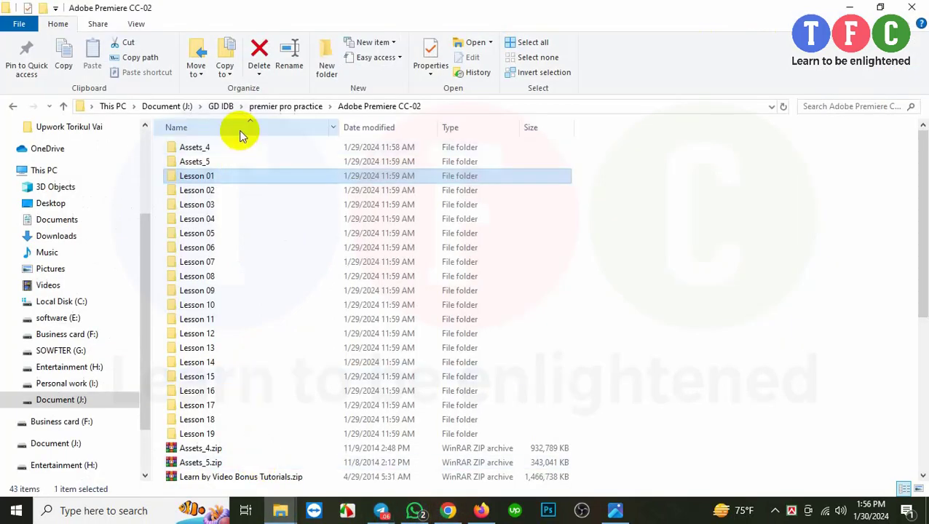
click(62, 108)
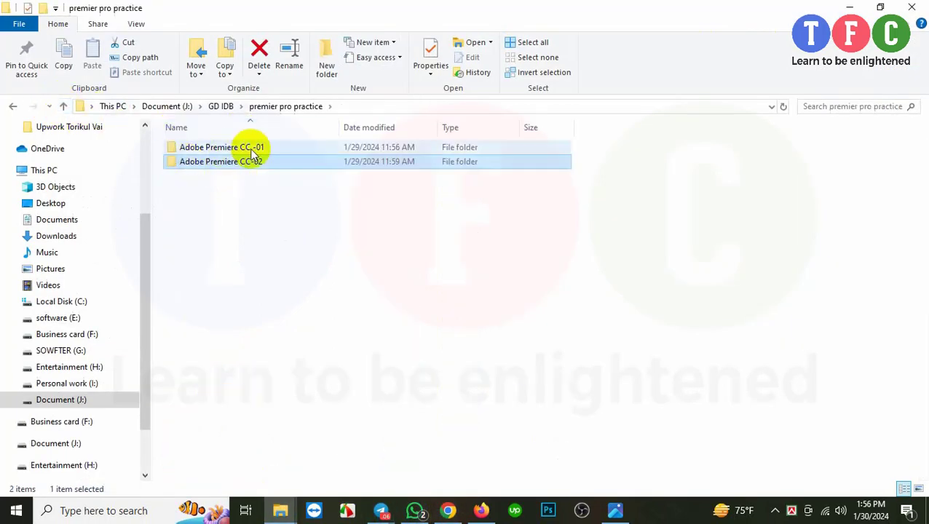
click(253, 150)
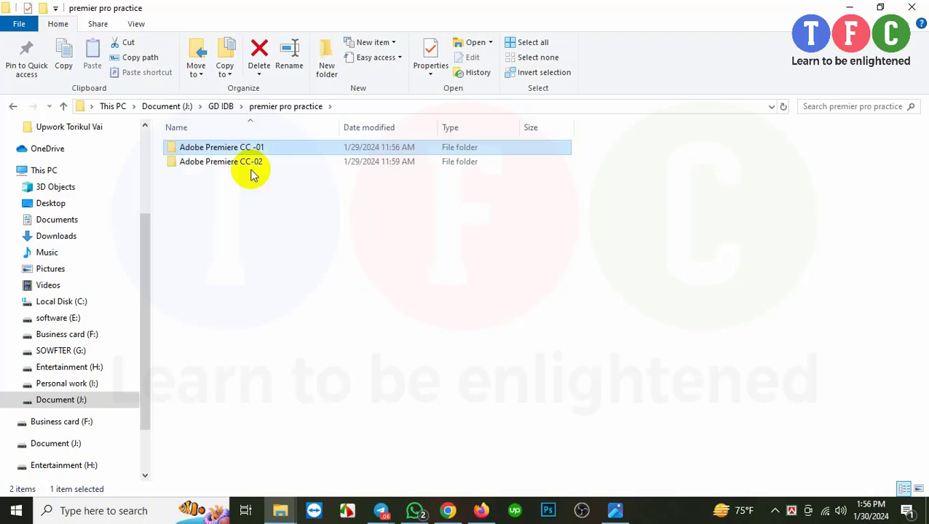
click(615, 510)
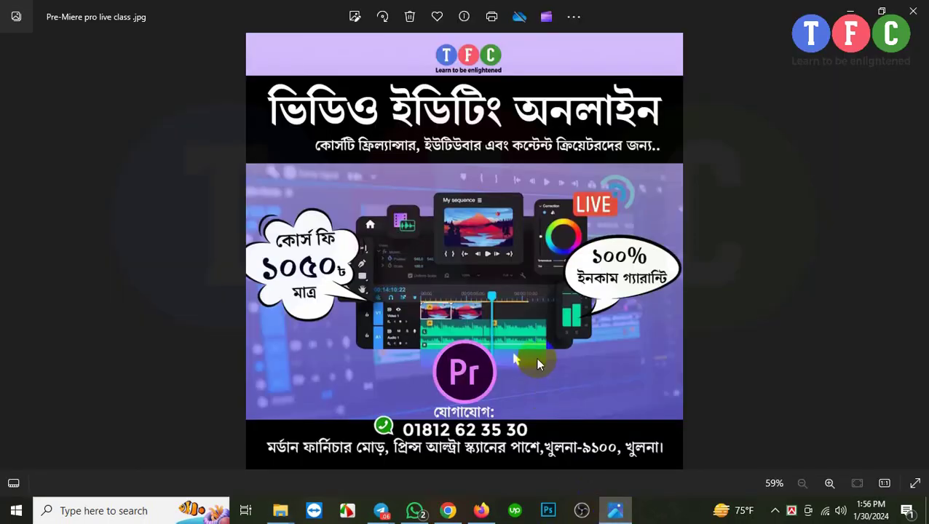